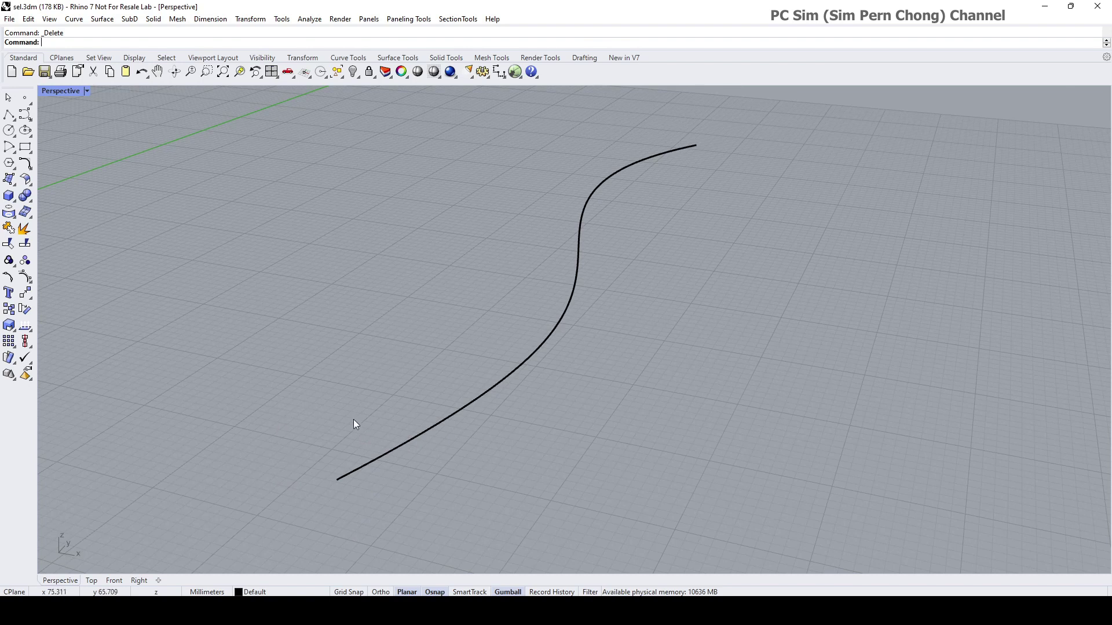
Draw a circle around the curve, centred on its near endpoint and perpendicular to the curve.
click(10, 132)
drag(52, 125, 161, 155)
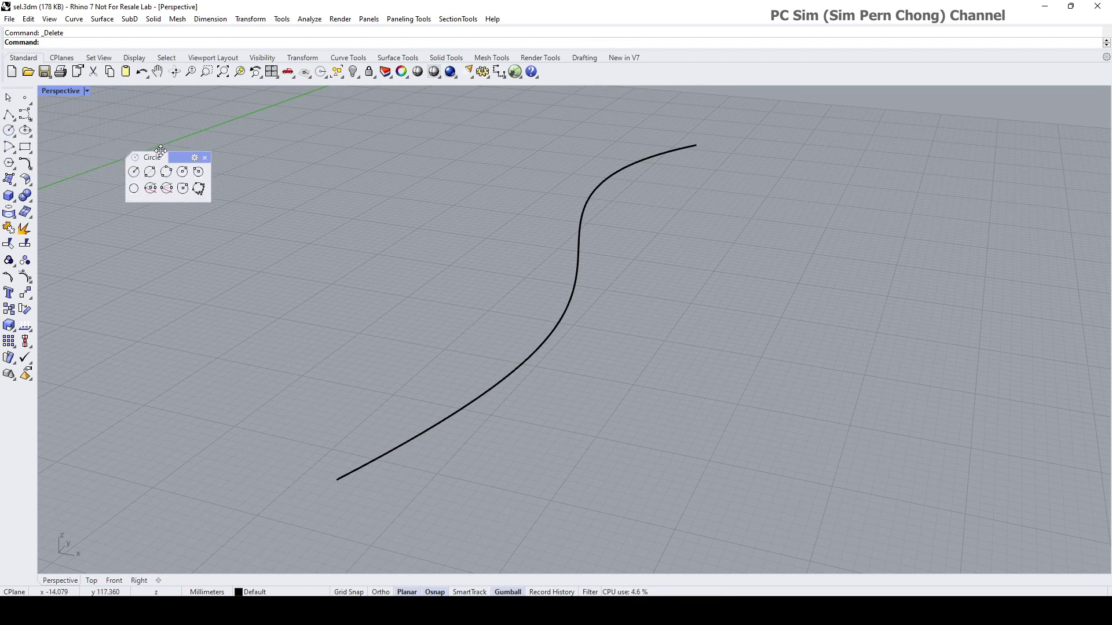
click(183, 172)
click(532, 352)
click(335, 479)
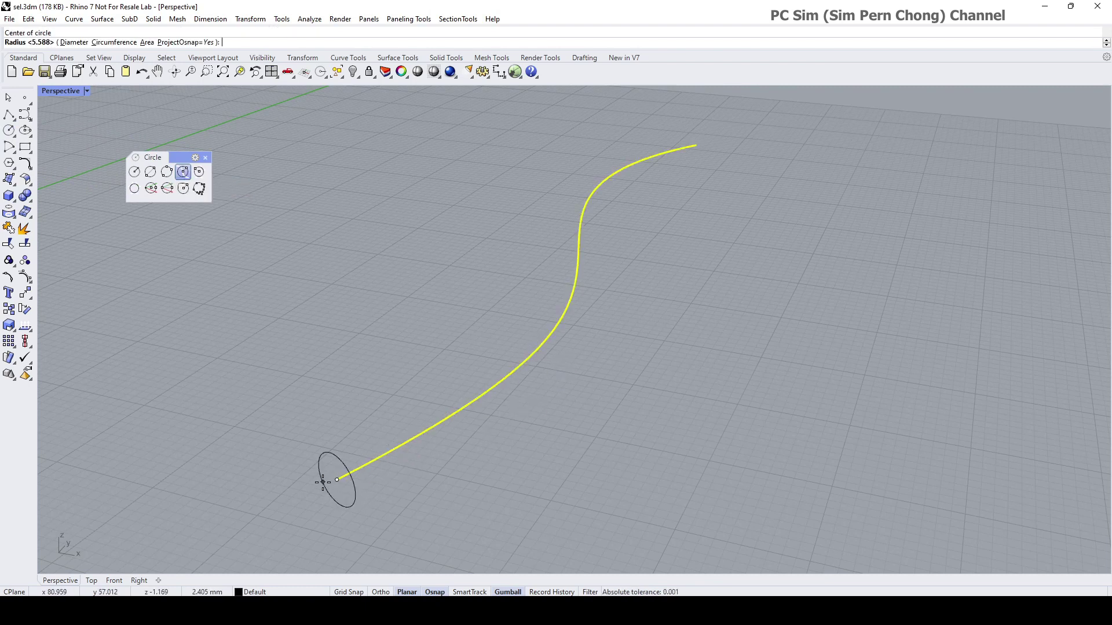
click(393, 510)
right_drag(393, 510, 486, 409)
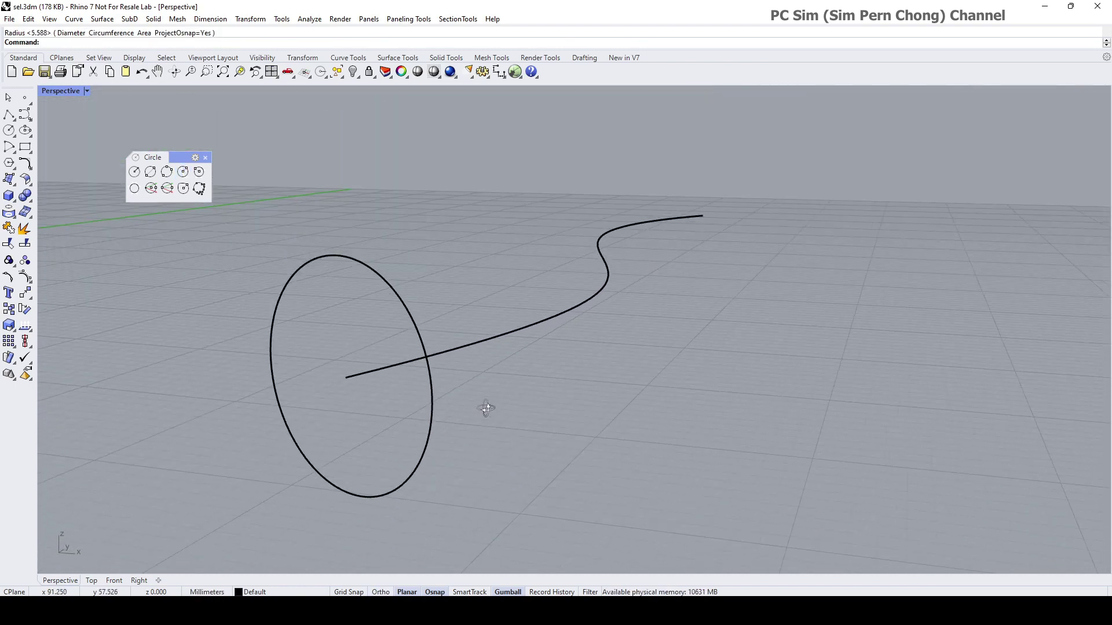
Select the circle and show its control points.
click(407, 307)
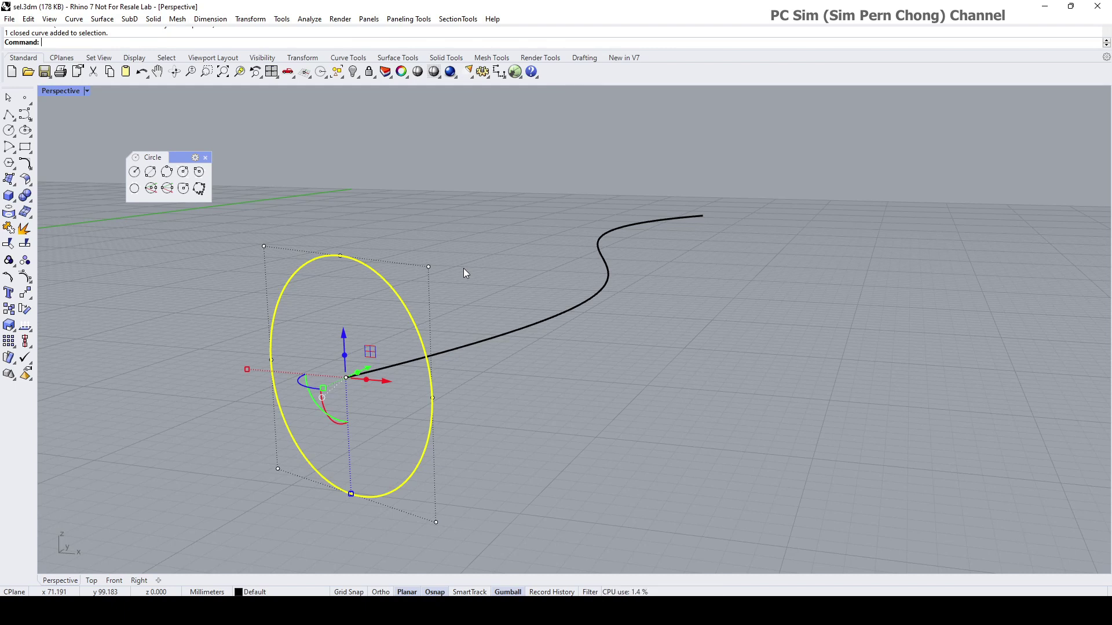
scroll(342, 243, up, 3)
scroll(342, 247, down, 3)
shift+right_drag(345, 256, 379, 289)
scroll(396, 293, up, 5)
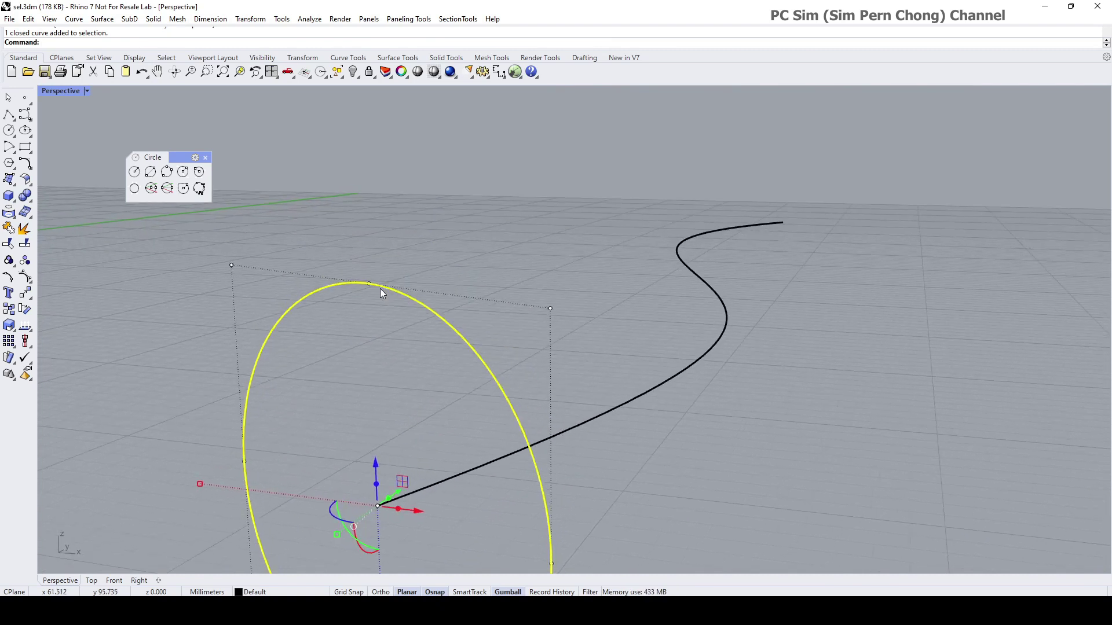
scroll(378, 286, up, 2)
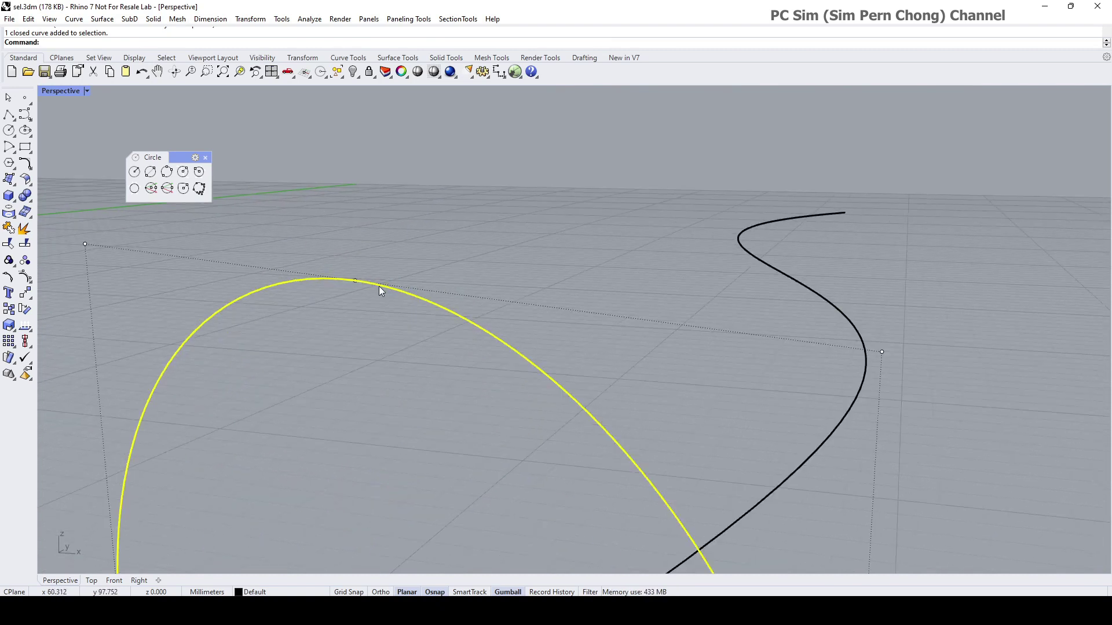
Try moving the circle's top control point straight up to test how the curve deforms.
click(356, 279)
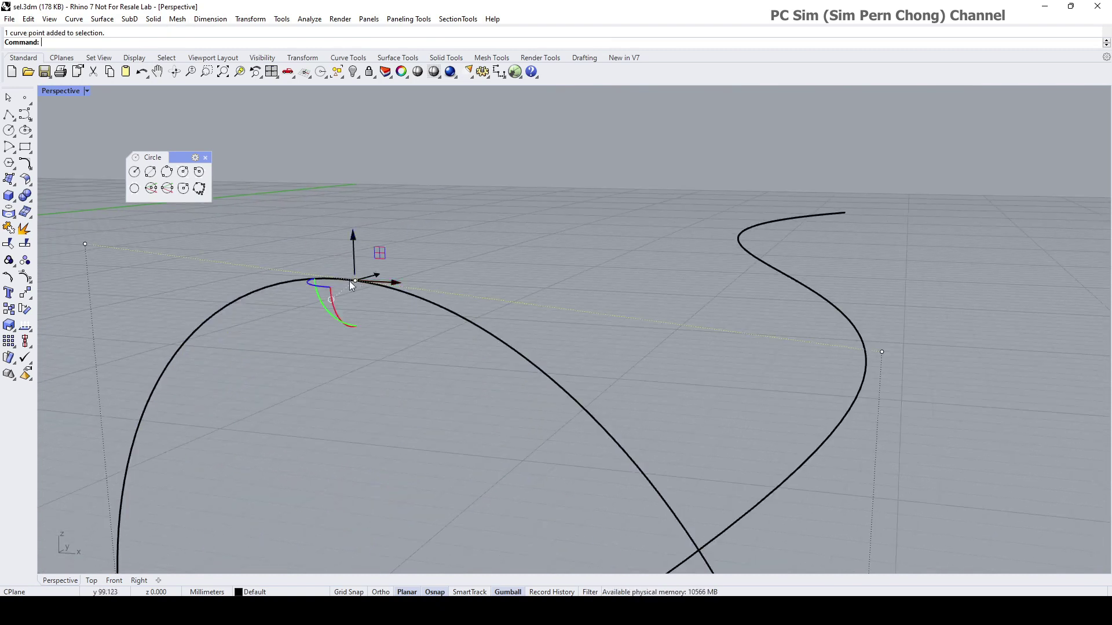
scroll(409, 300, down, 3)
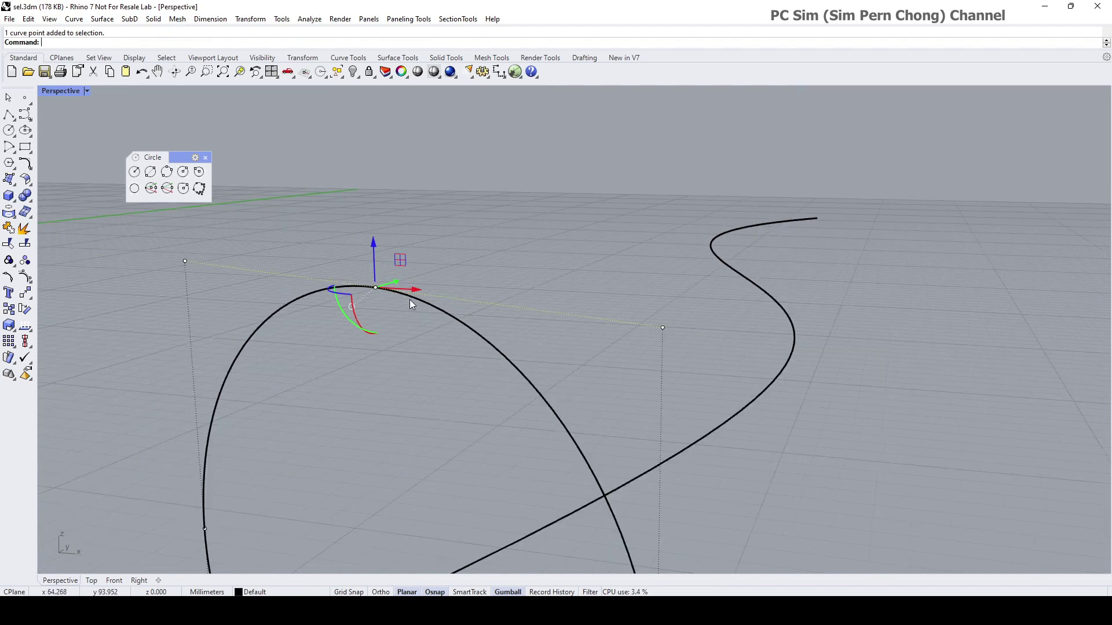
scroll(402, 297, up, 3)
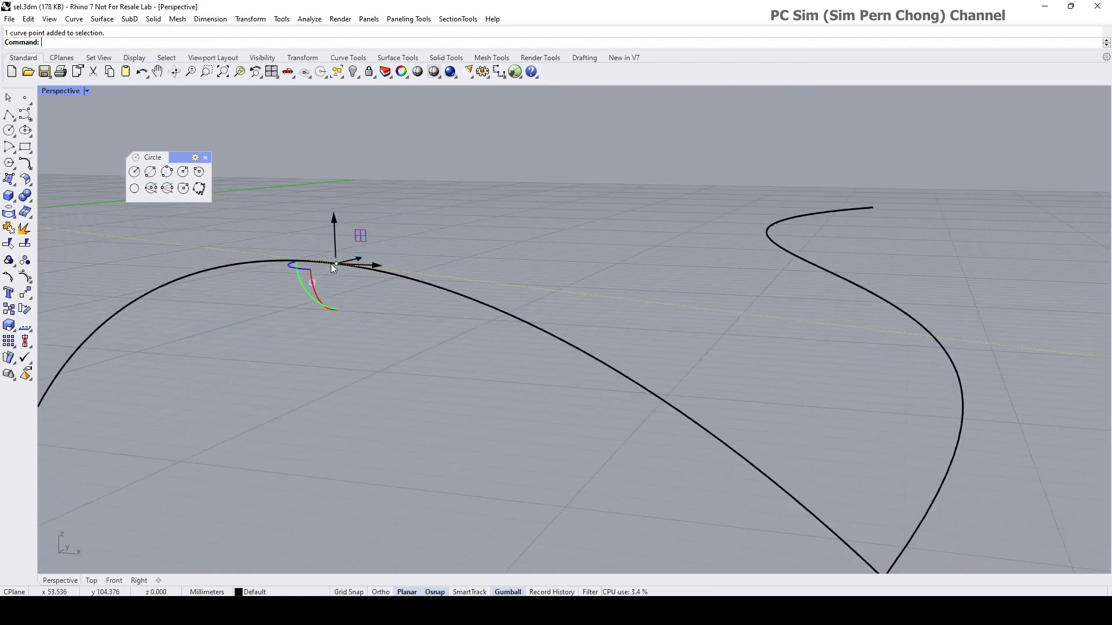
scroll(335, 265, down, 2)
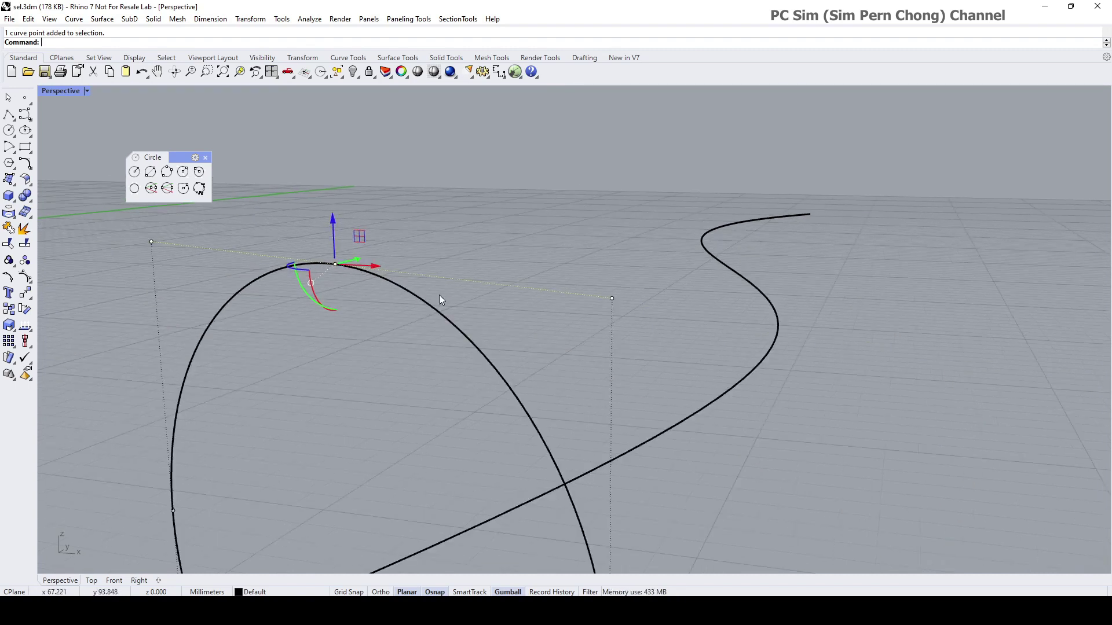
shift+right_drag(431, 295, 470, 308)
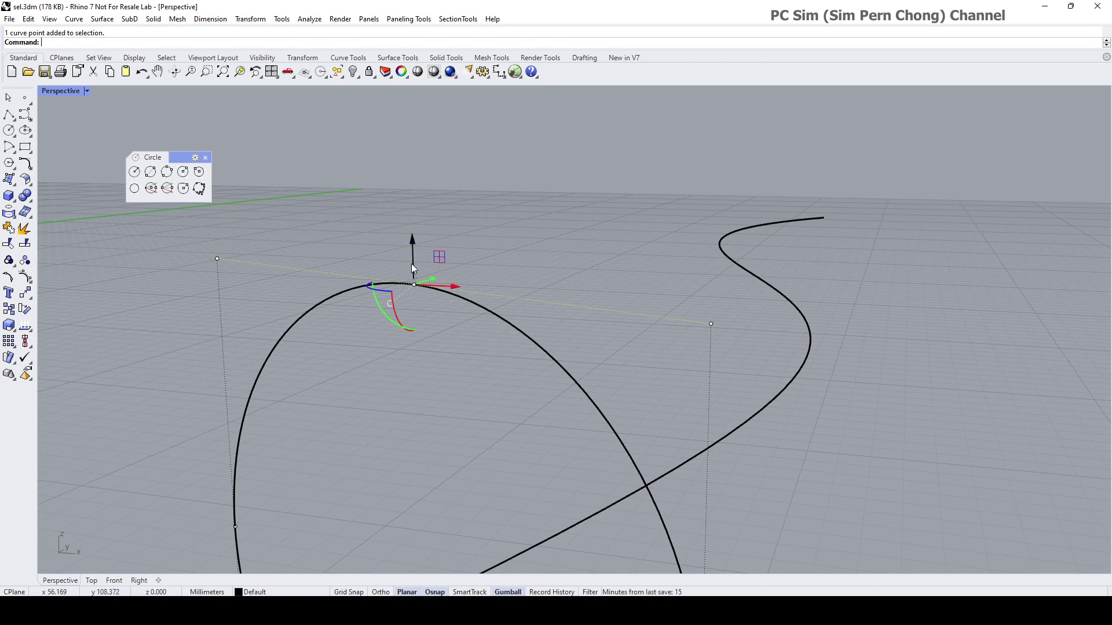
drag(412, 257, 415, 203)
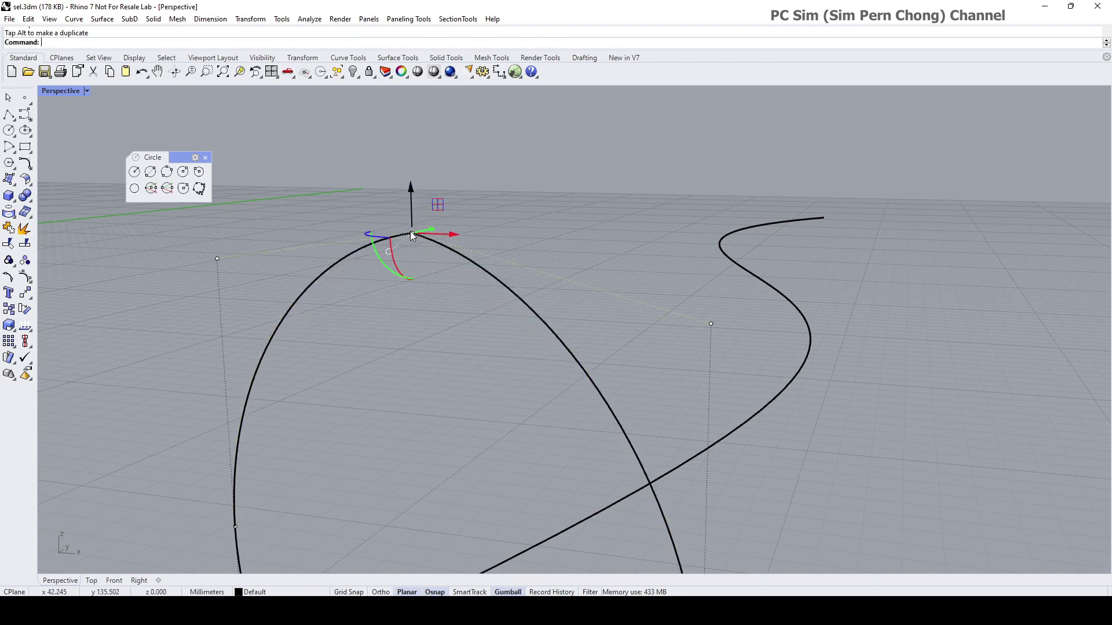
scroll(404, 233, up, 2)
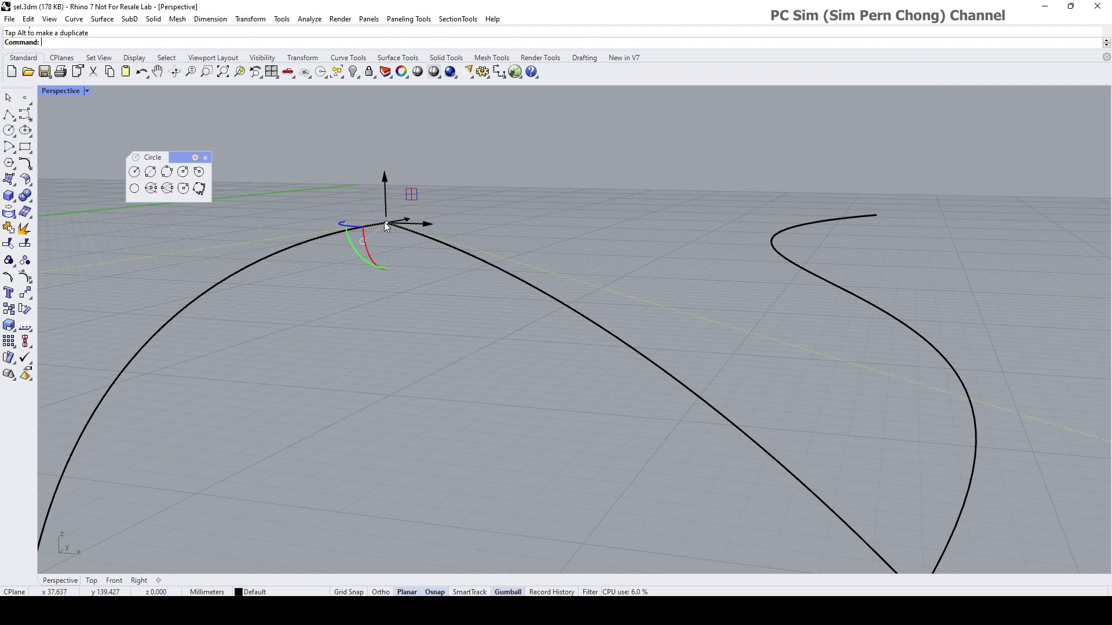
Undo the upward move of the circle's top control point and deselect the point.
key(ctrl+z)
mouse_move(415, 243)
right_down()
mouse_move(426, 307)
mouse_move(415, 249)
right_up()
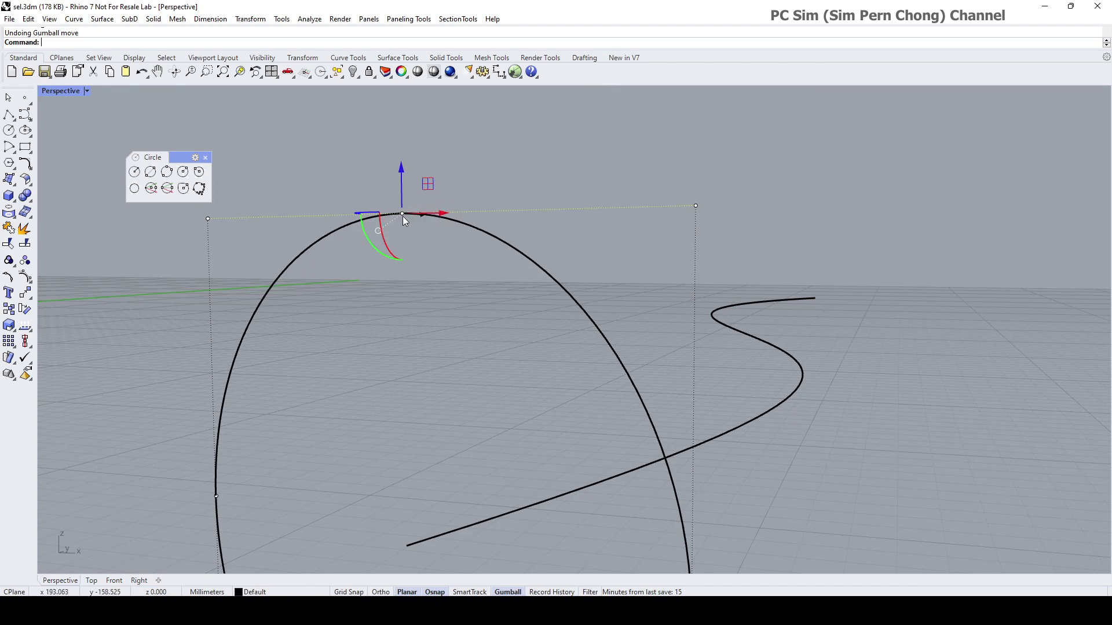
scroll(597, 346, down, 2)
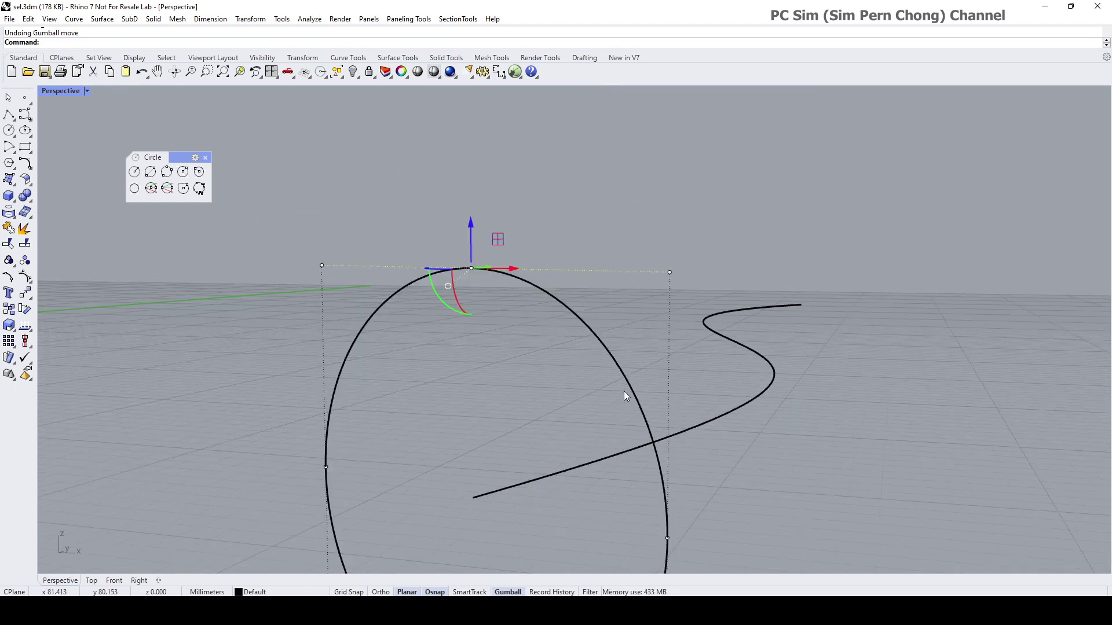
scroll(483, 301, down, 3)
right_drag(487, 314, 440, 275)
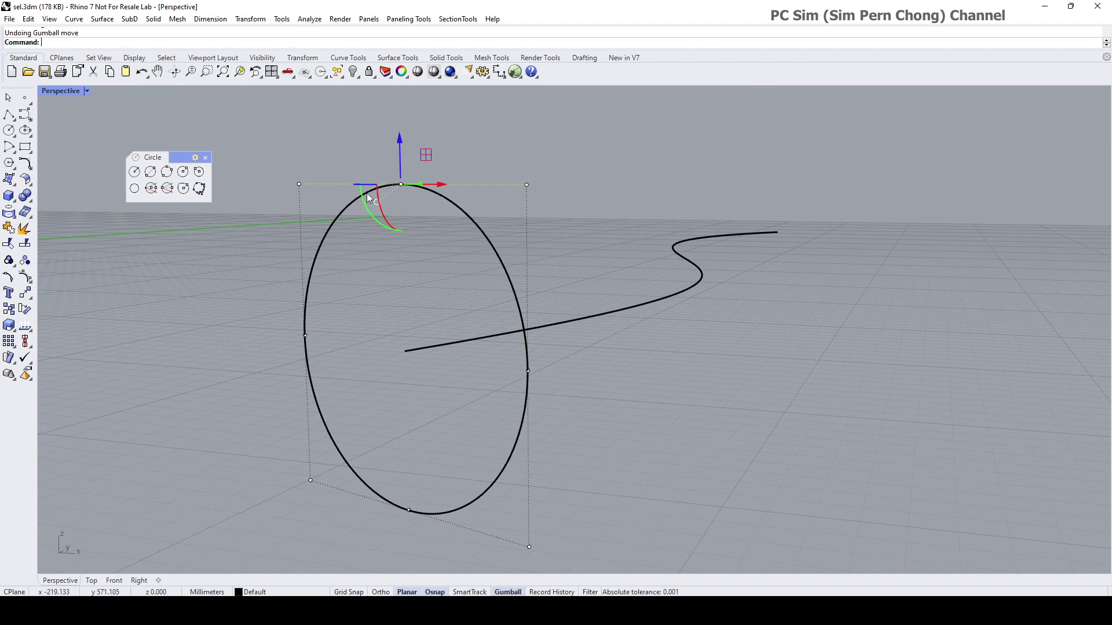
click(201, 282)
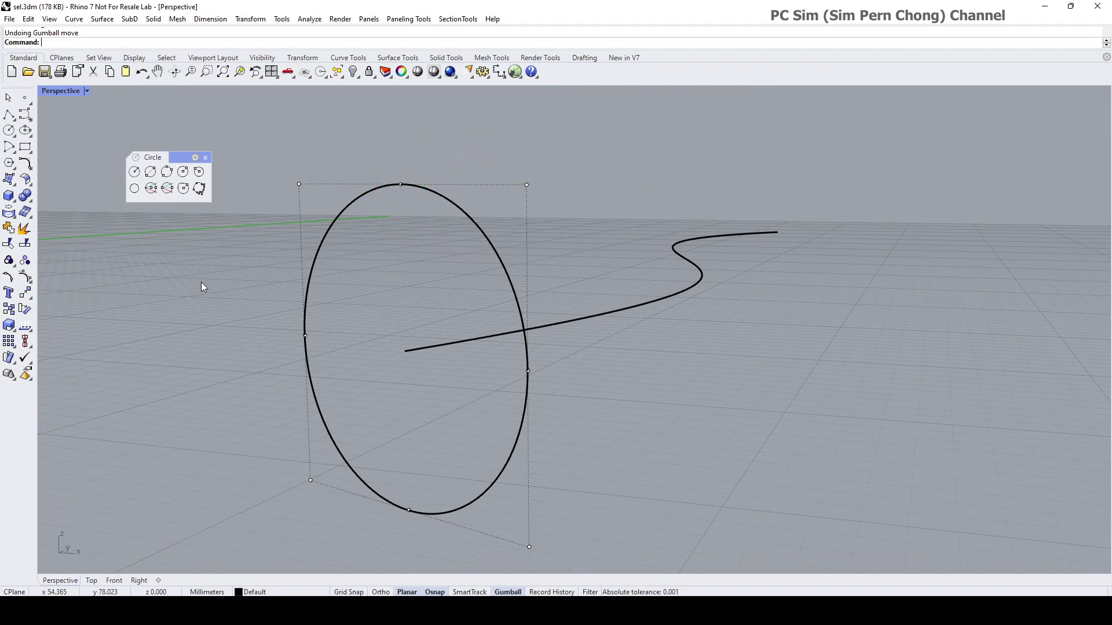
Rebuild the circle with a point count of 12 and degree 3, deleting the input curve.
text(Rebuild)
key(Return)
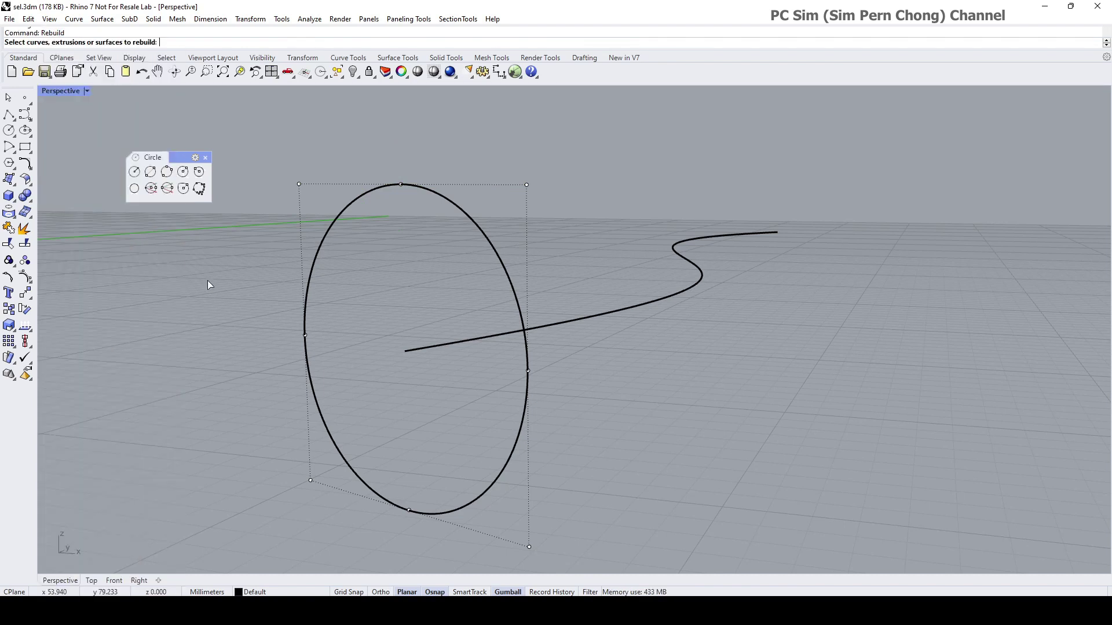
click(326, 259)
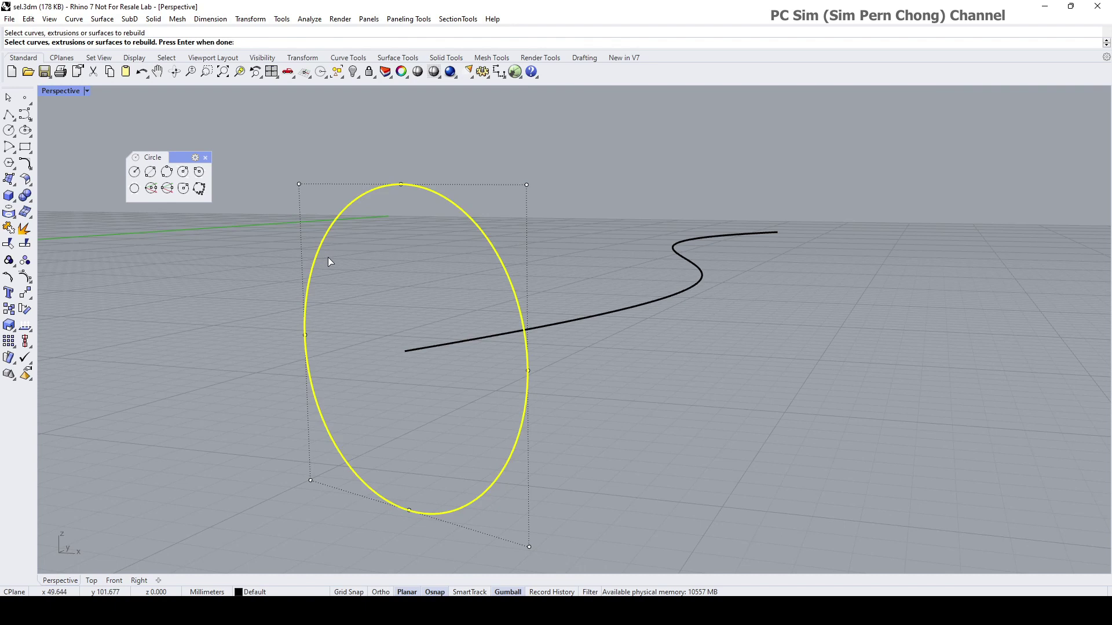
key(Return)
text(12)
drag(165, 282, 226, 268)
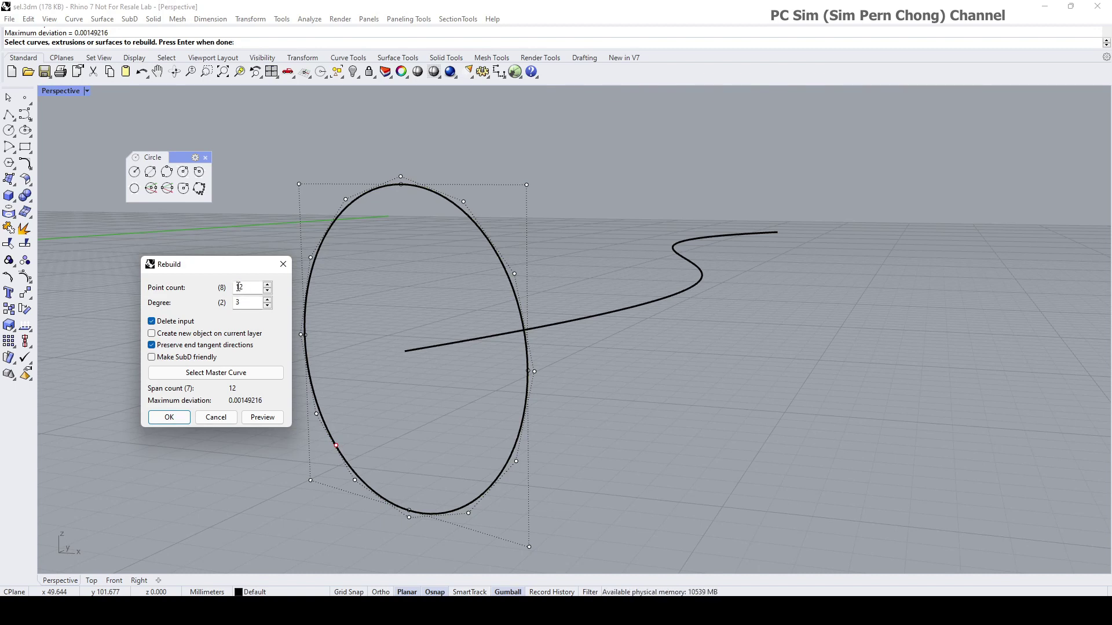
click(177, 419)
Try moving the rebuilt circle's top control point straight up to test its smoothness.
right_drag(397, 285, 385, 293)
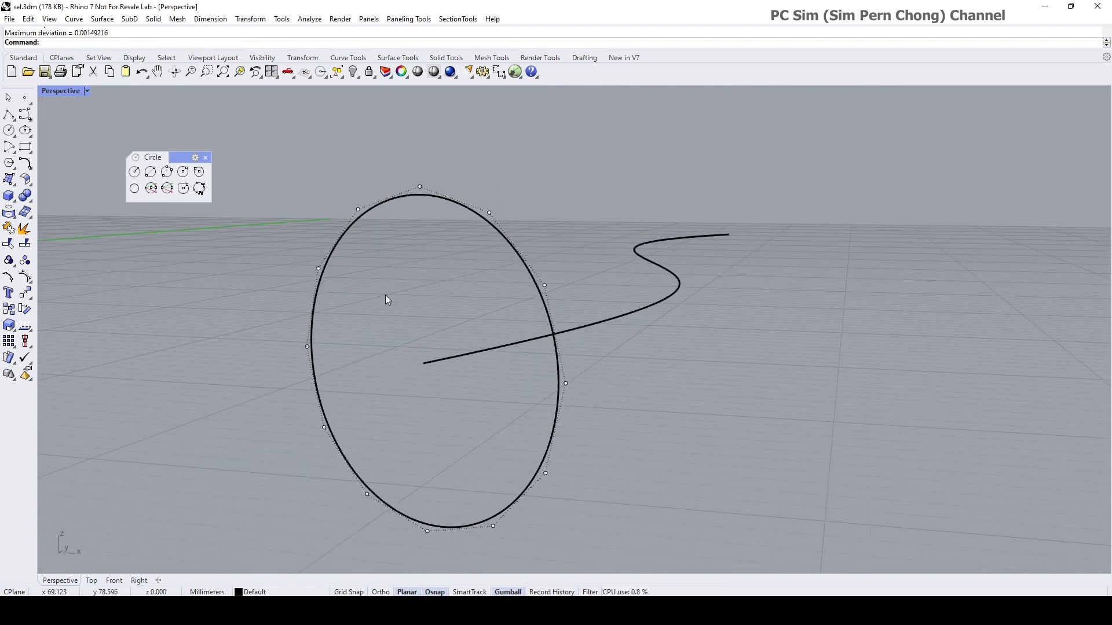
click(359, 210)
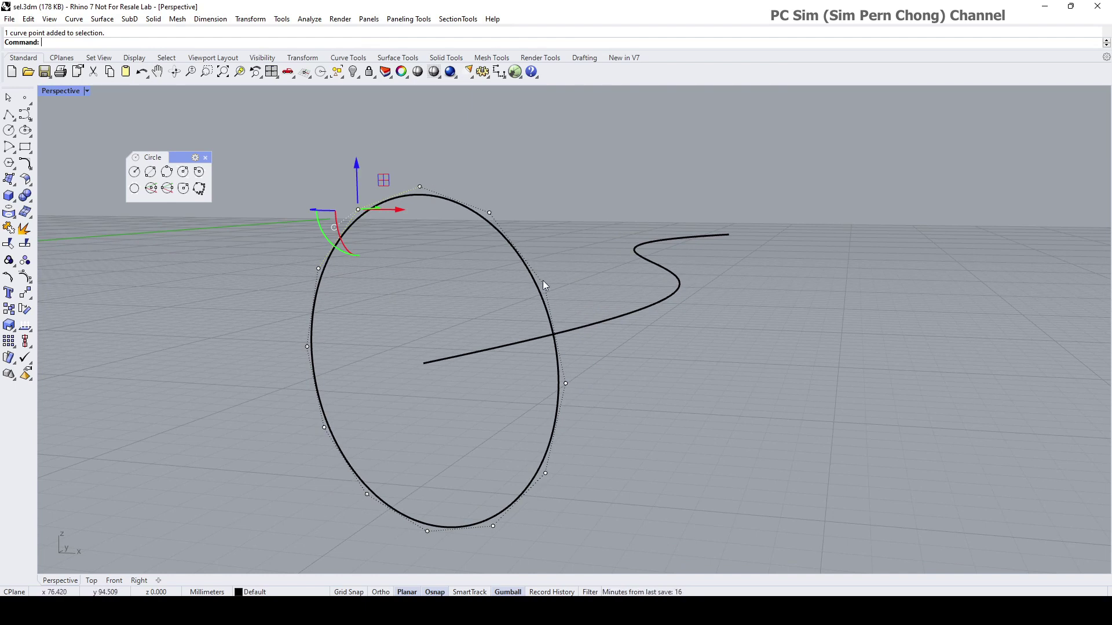
scroll(447, 232, up, 3)
right_drag(446, 230, 443, 279)
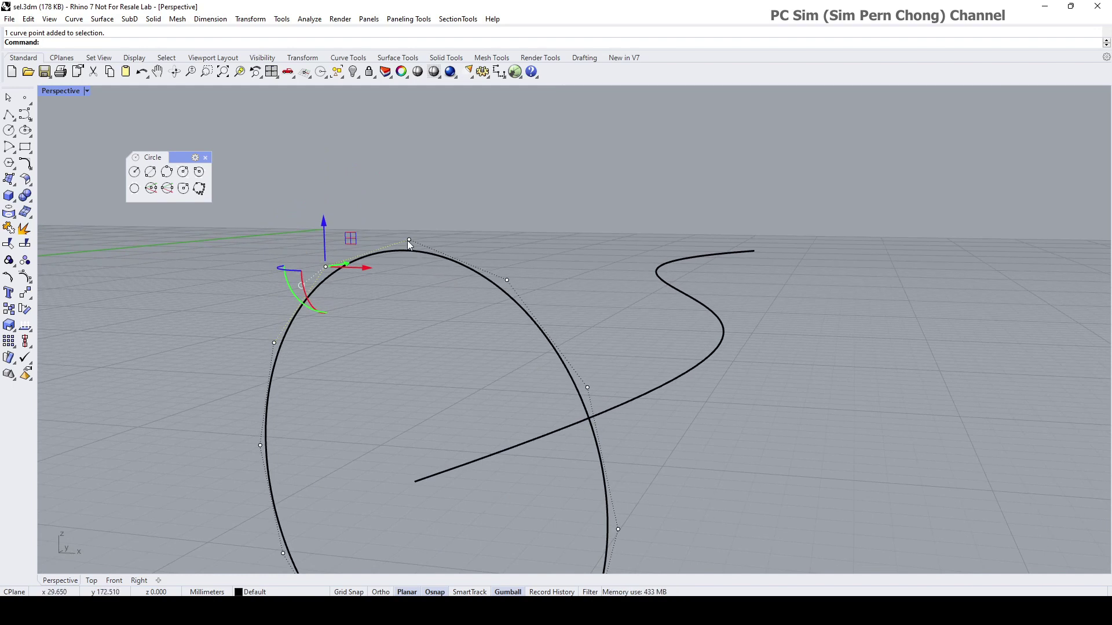
drag(408, 209, 408, 147)
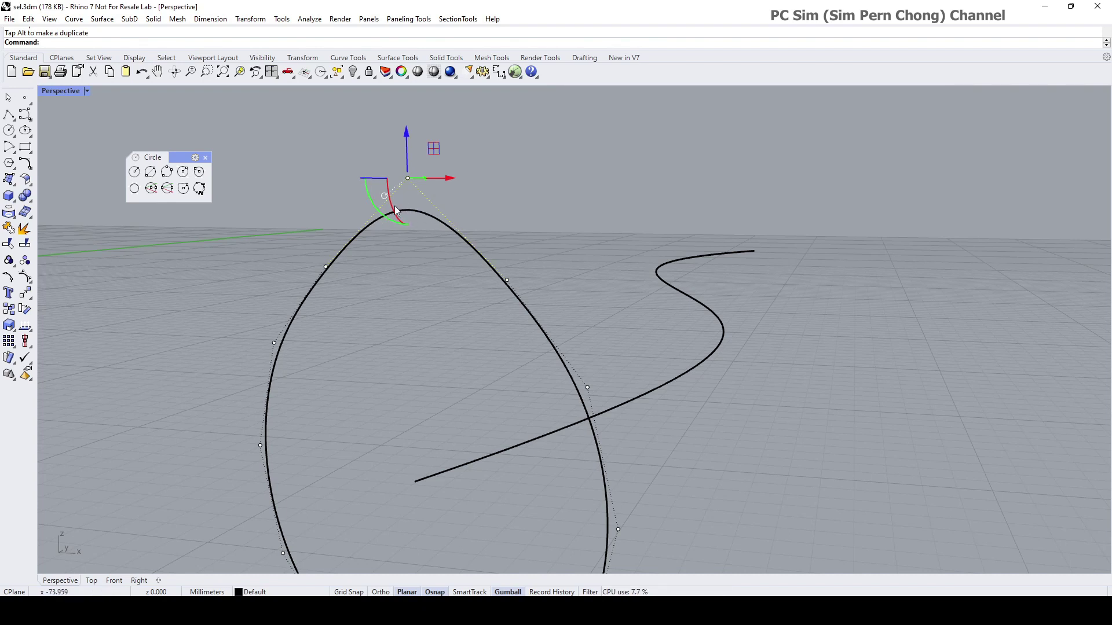
Undo the move on the rebuilt circle's top control point and turn off the circle's control points.
key(ctrl+z)
scroll(447, 266, down, 5)
right_drag(447, 267, 434, 317)
scroll(465, 276, up, 3)
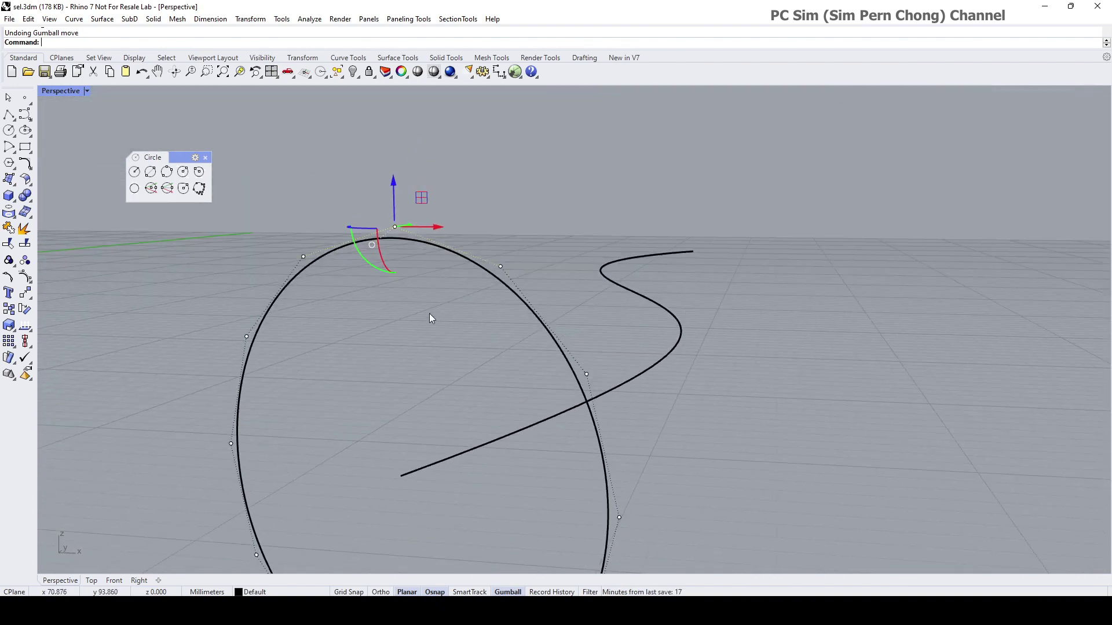
scroll(423, 309, down, 2)
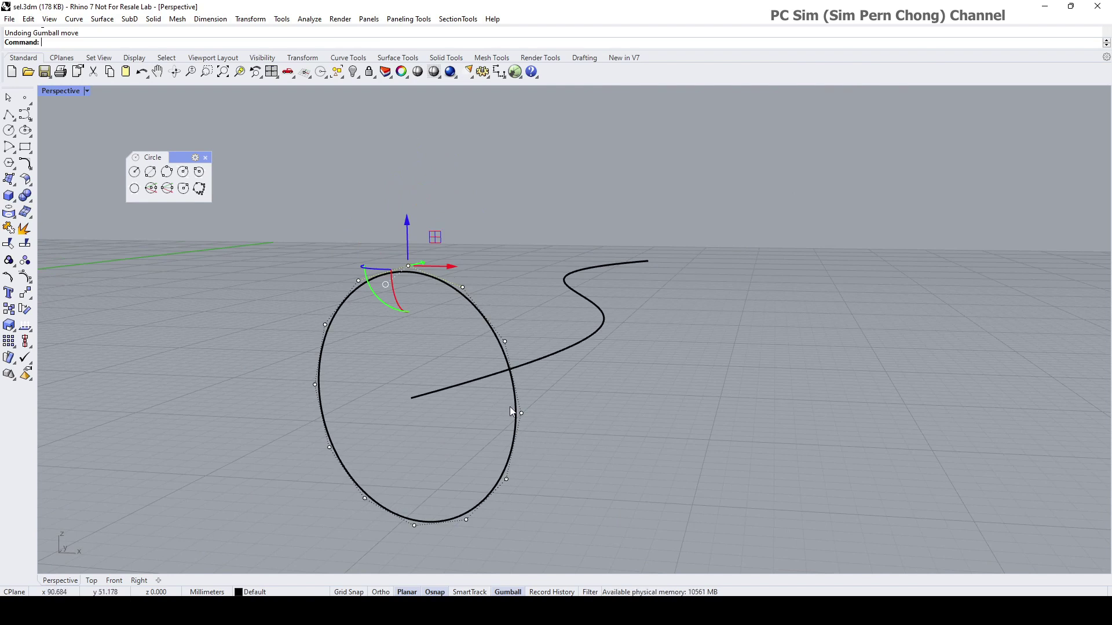
scroll(440, 307, up, 2)
key(Escape)
mouse_move(437, 316)
right_down()
mouse_move(442, 355)
mouse_move(427, 310)
mouse_move(448, 307)
mouse_move(390, 323)
mouse_move(454, 307)
right_up()
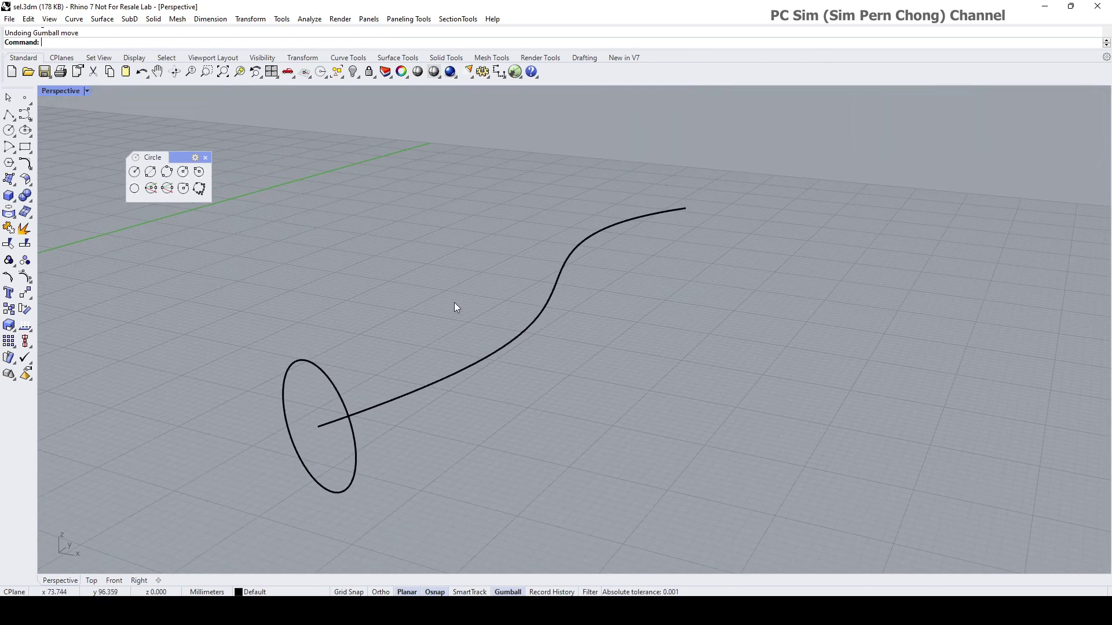
Create a one-rail sweep using the long S-shaped curve as the rail and the rebuilt circle as the cross section.
click(9, 178)
drag(23, 172, 99, 238)
click(154, 285)
click(388, 399)
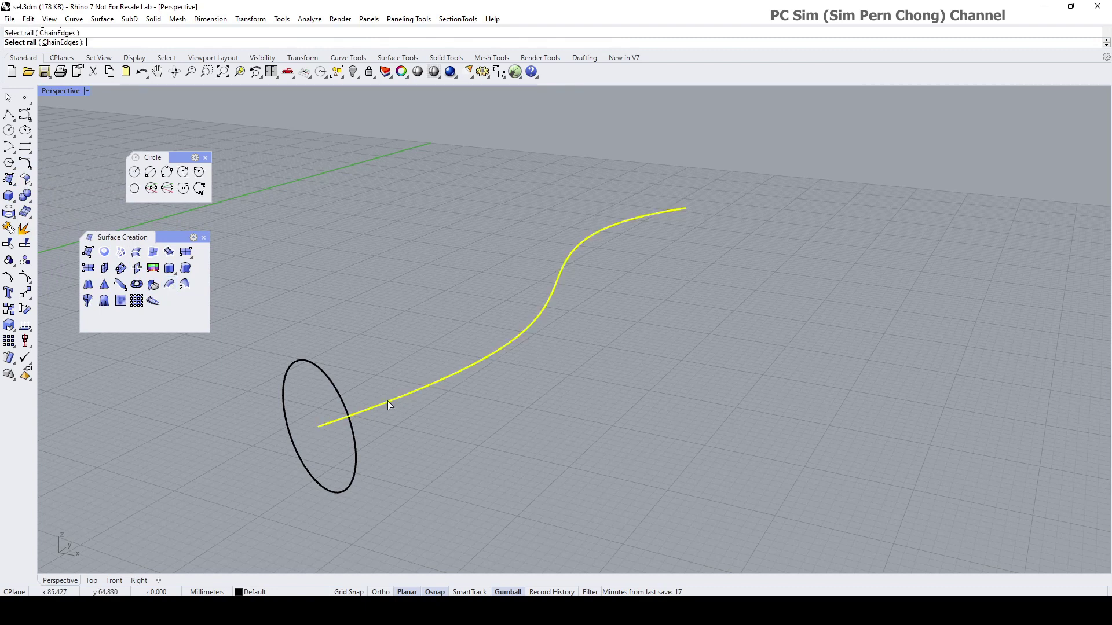
click(355, 385)
key(Return)
key(Return)
click(833, 408)
mouse_move(716, 387)
right_down()
mouse_move(676, 440)
mouse_move(732, 373)
mouse_move(709, 394)
right_up()
Select the swept tube surface and turn on its control points.
click(502, 341)
right_drag(544, 360, 246, 331)
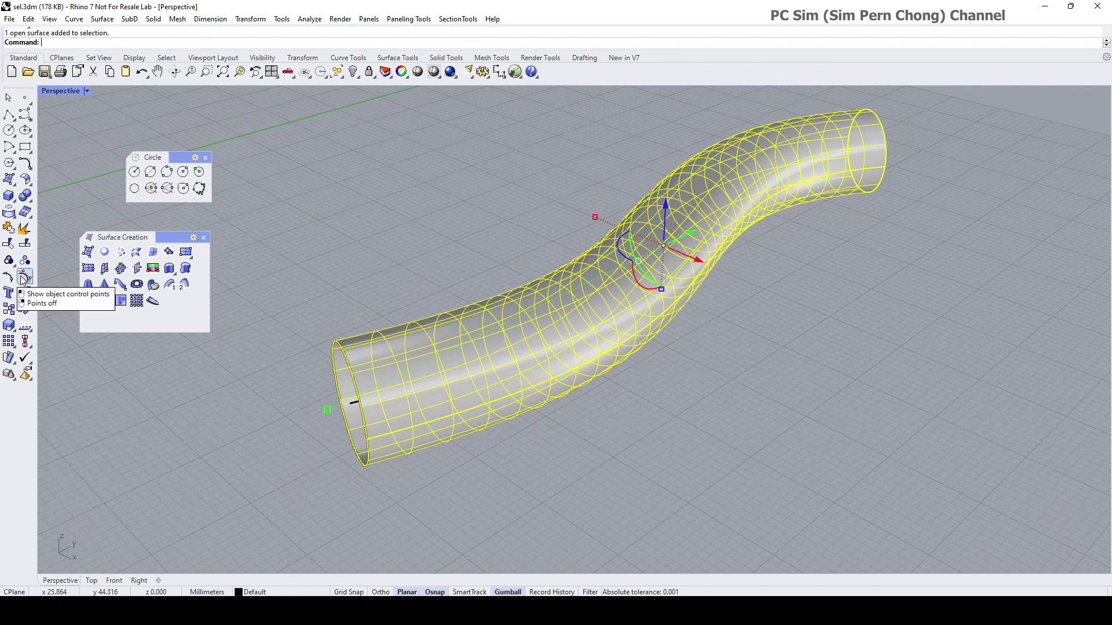
right_drag(298, 241, 334, 240)
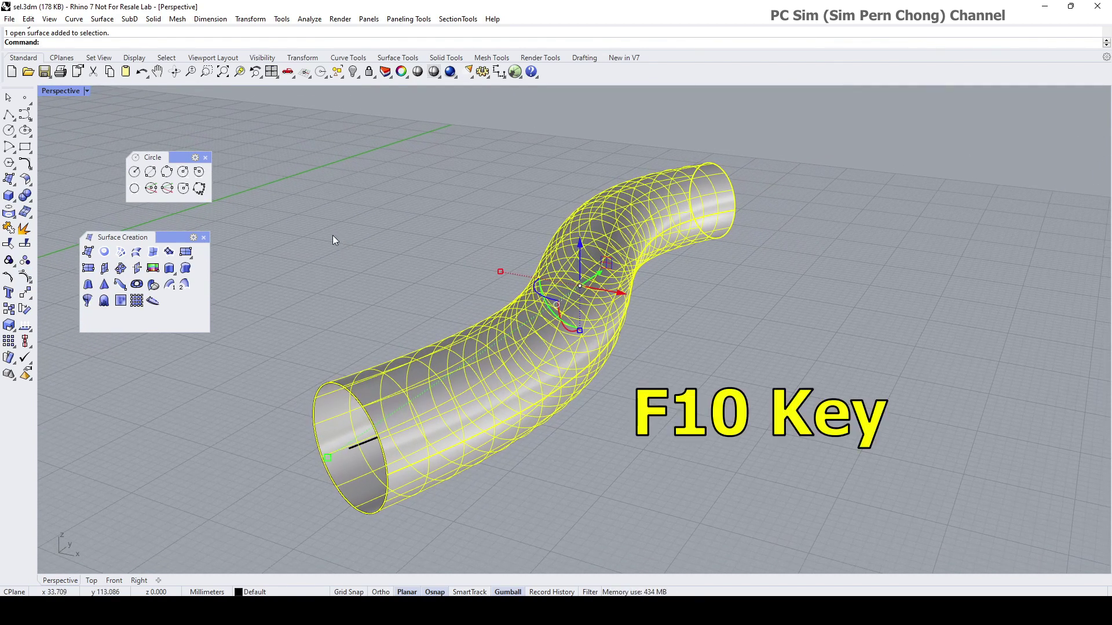
key(F10)
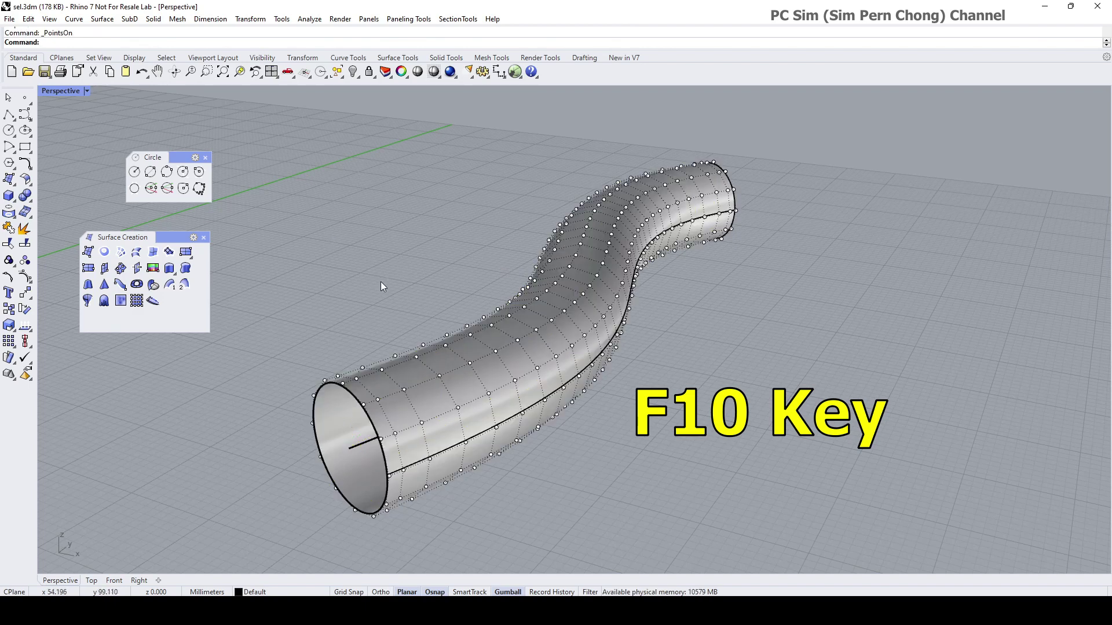
mouse_move(389, 290)
right_down()
mouse_move(359, 290)
mouse_move(417, 281)
mouse_move(380, 291)
mouse_move(394, 280)
mouse_move(393, 303)
mouse_move(405, 281)
right_up()
scroll(409, 308, up, 5)
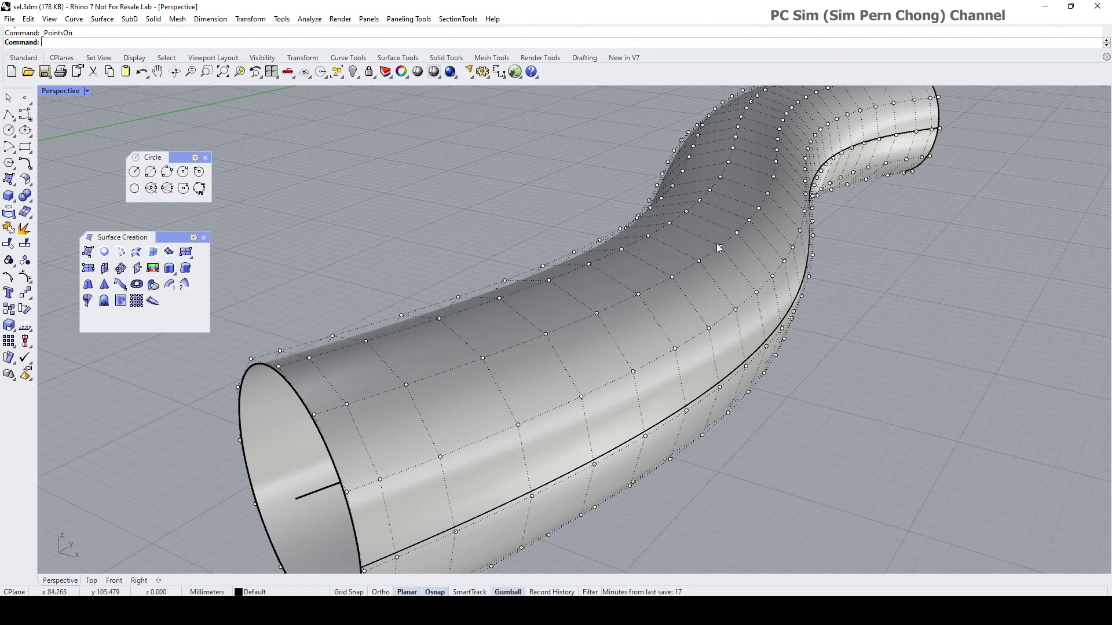
scroll(602, 283, down, 4)
scroll(544, 304, up, 6)
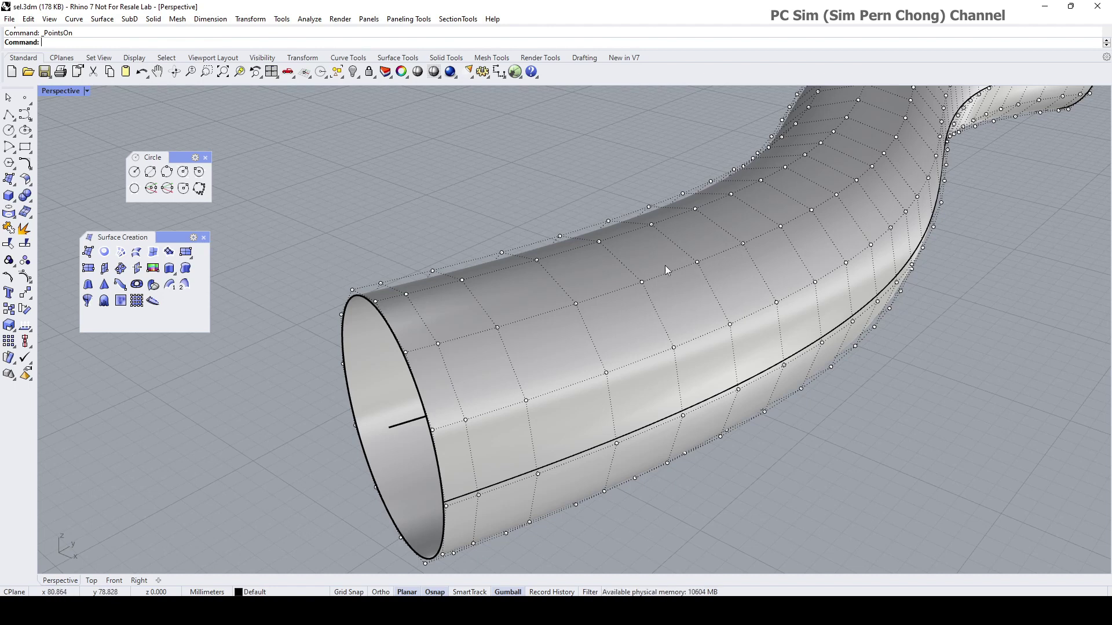
Select one full lengthwise row of control points along the tube's upper side and turn off the Gumball.
double_click(608, 294)
click(508, 592)
right_drag(581, 498, 602, 401)
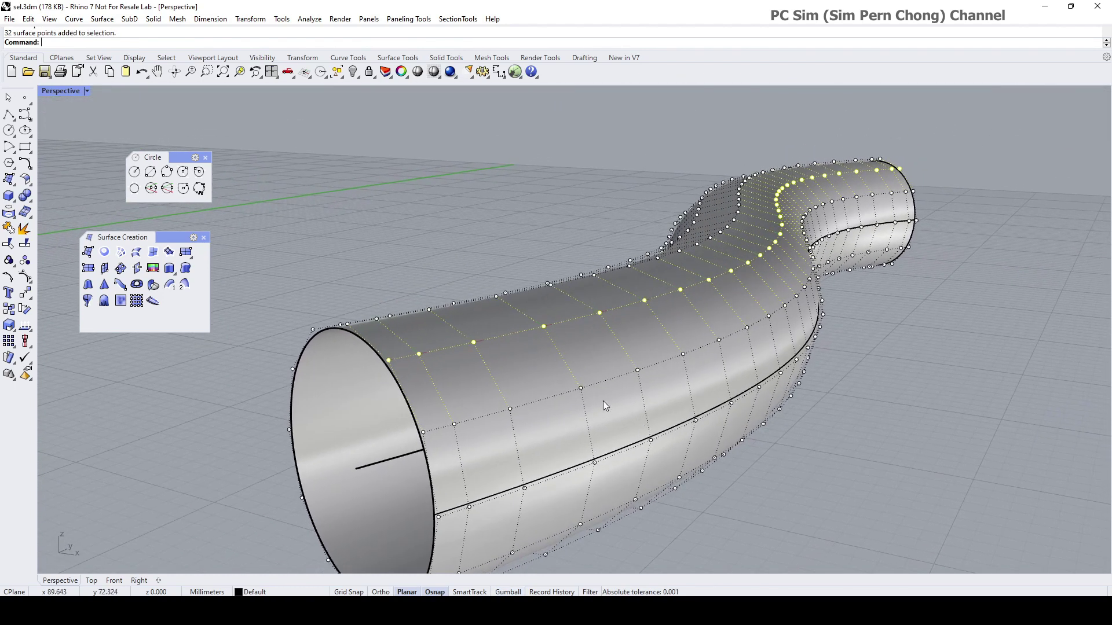
right_drag(669, 277, 617, 301)
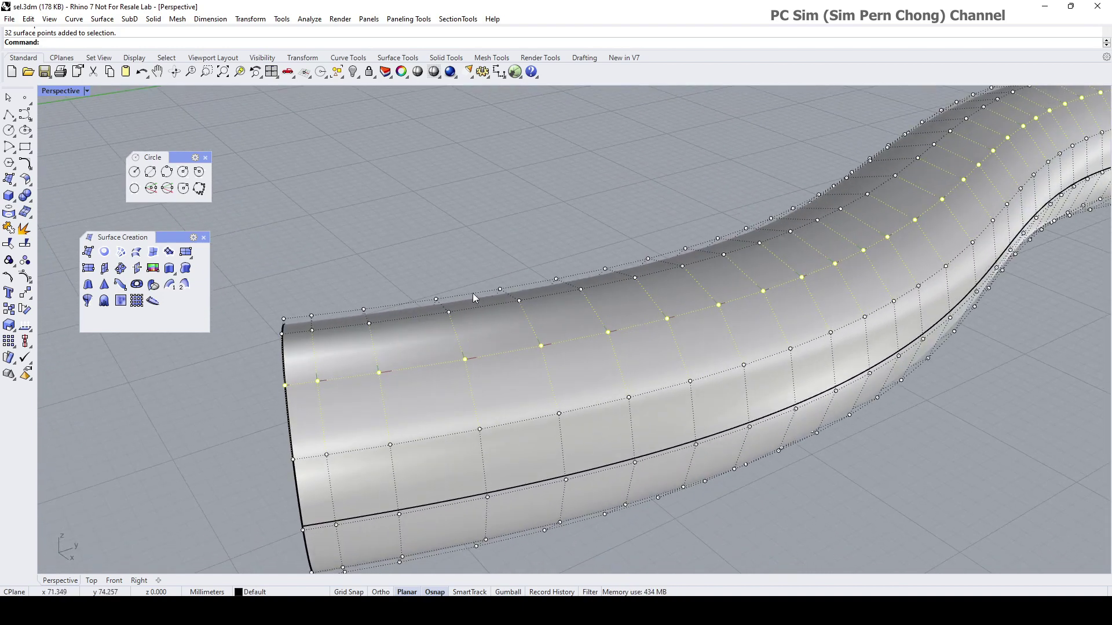
Clear the lengthwise row selection and select one full ring of control points around the tube near its open front end.
right_drag(469, 293, 511, 349)
scroll(606, 275, down, 3)
scroll(526, 364, up, 3)
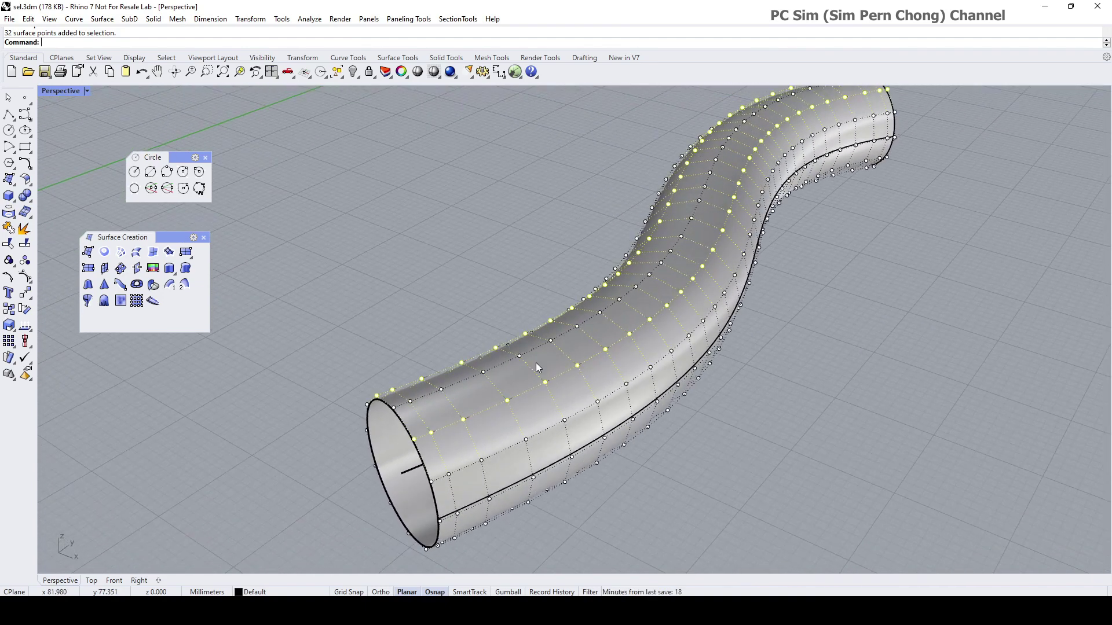
key(Escape)
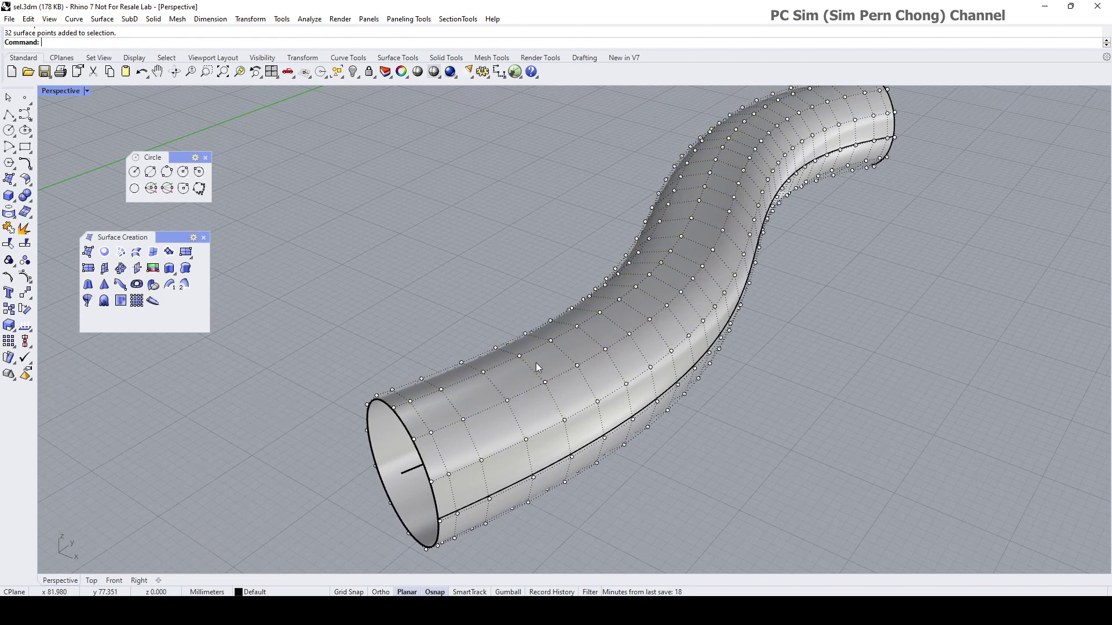
scroll(537, 368, up, 3)
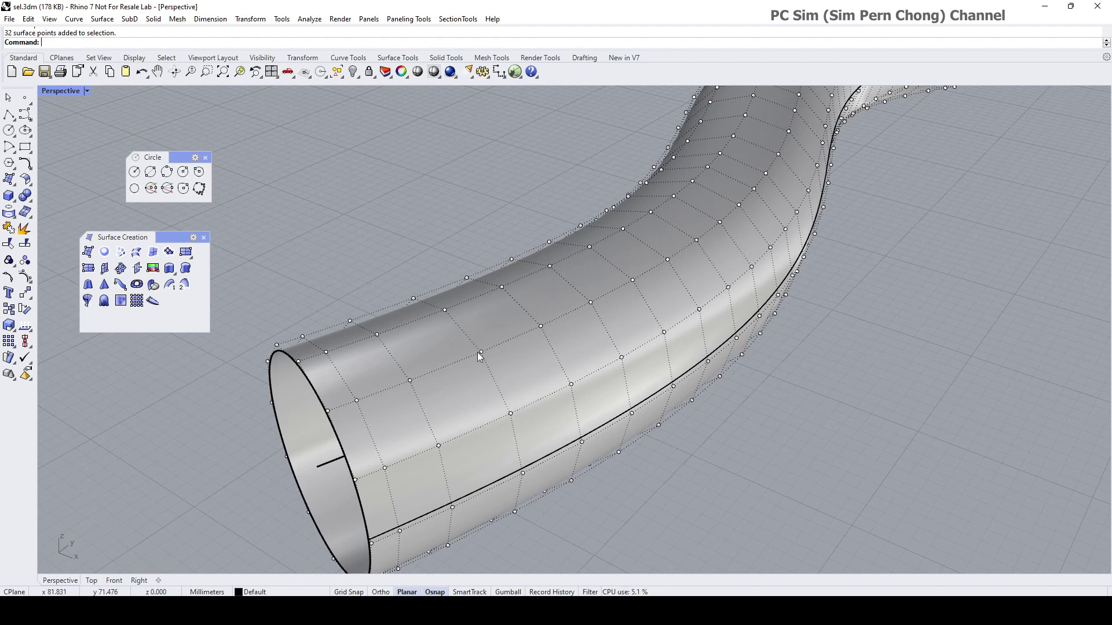
double_click(498, 384)
right_drag(498, 385, 532, 363)
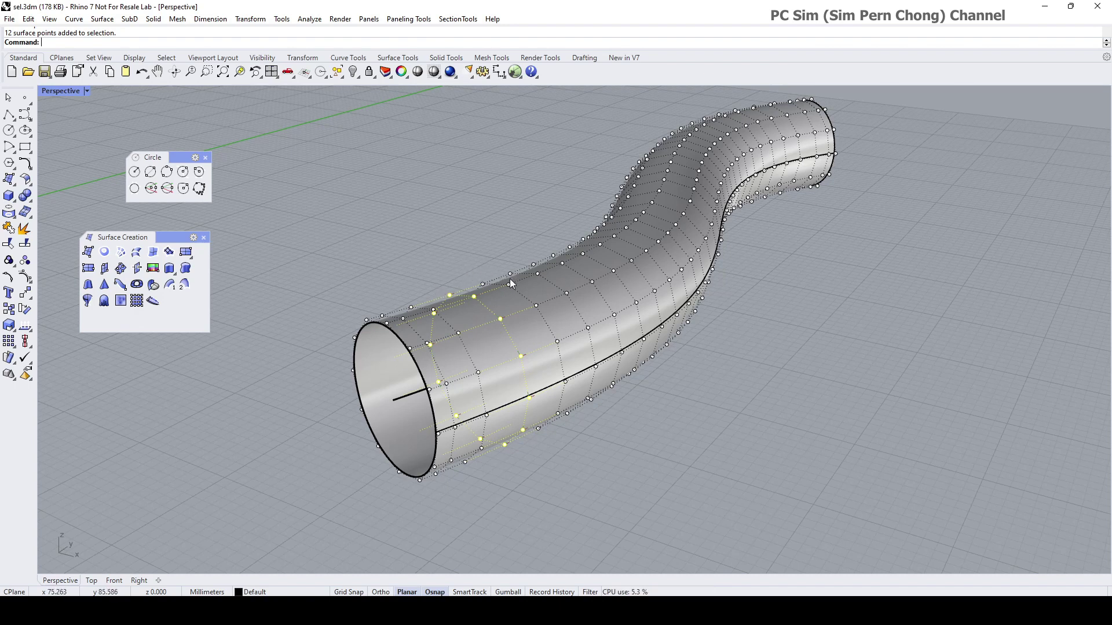
Turn on the Gumball for the selected ring of control points and align it to the object.
click(520, 591)
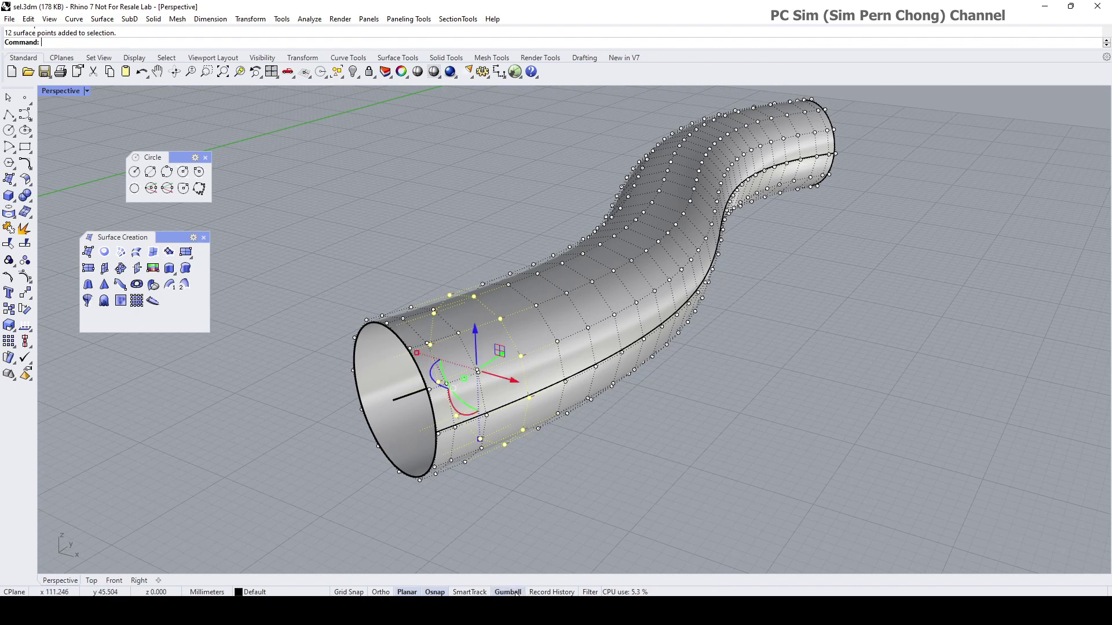
mouse_move(546, 491)
right_down()
mouse_move(615, 459)
mouse_move(591, 496)
mouse_move(492, 499)
mouse_move(518, 494)
mouse_move(530, 506)
right_up()
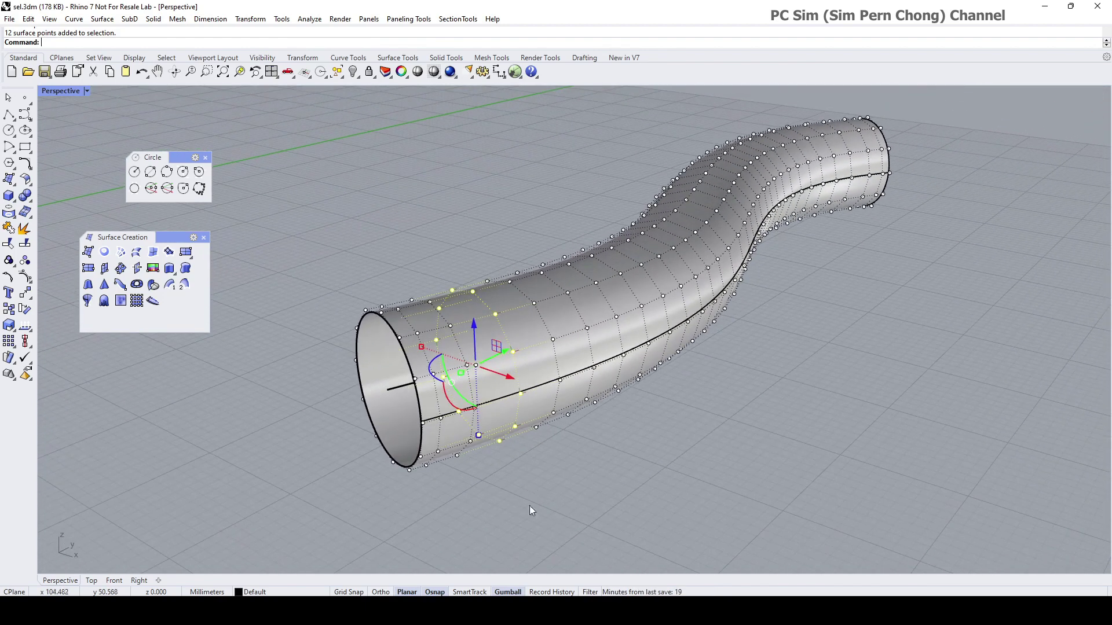
right_click(512, 591)
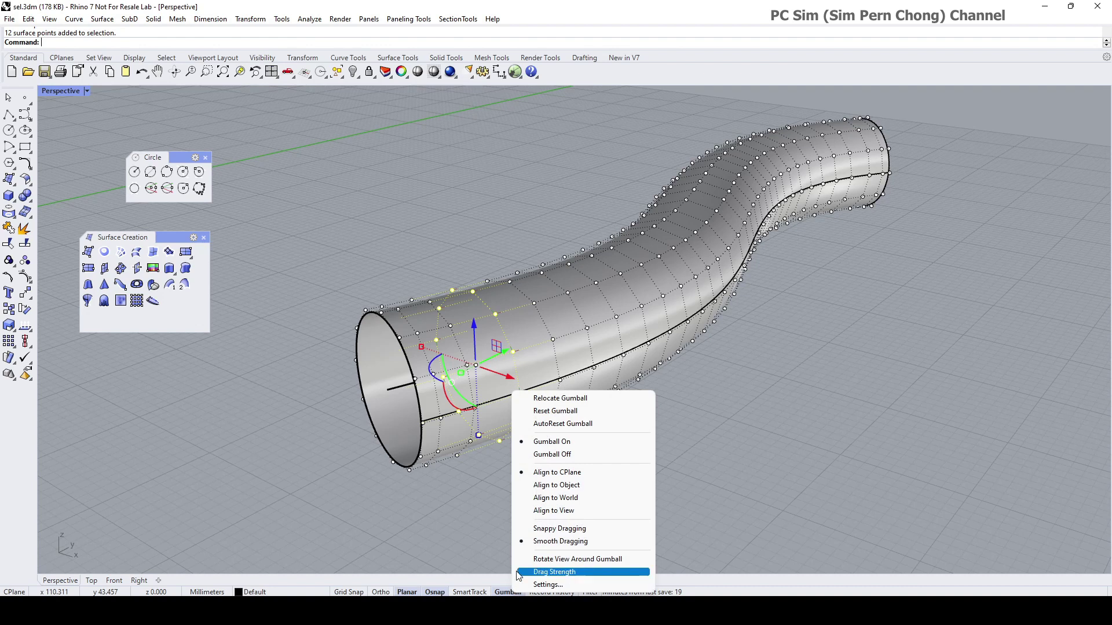
click(571, 485)
right_drag(562, 479, 497, 332)
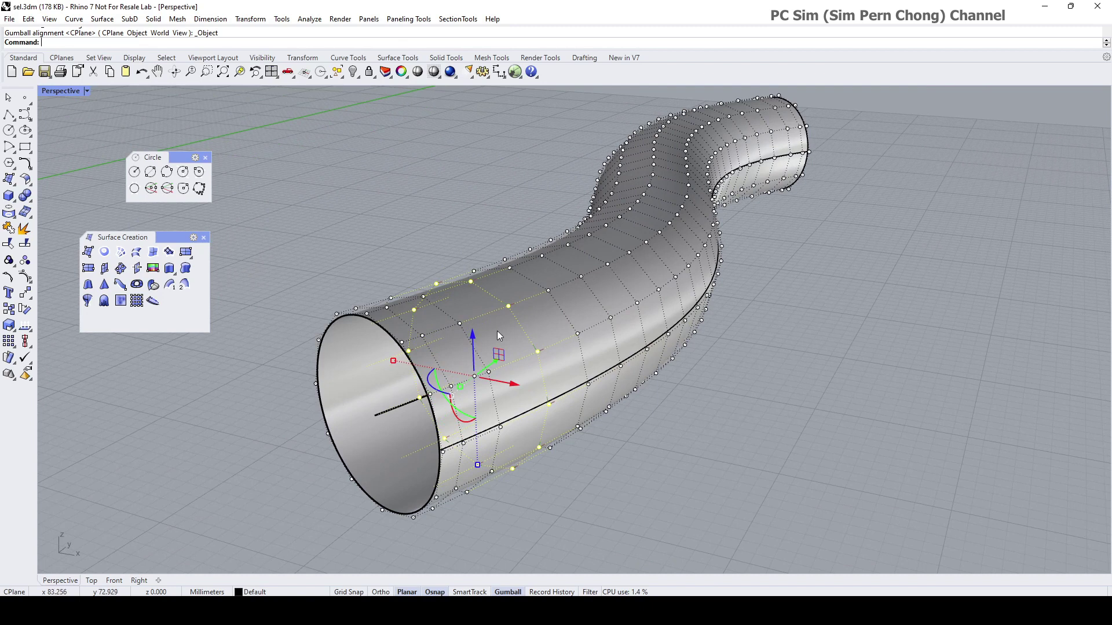
Scale the selected ring of control points outward to form a round bulge behind the tube's front opening.
right_drag(391, 321, 421, 329)
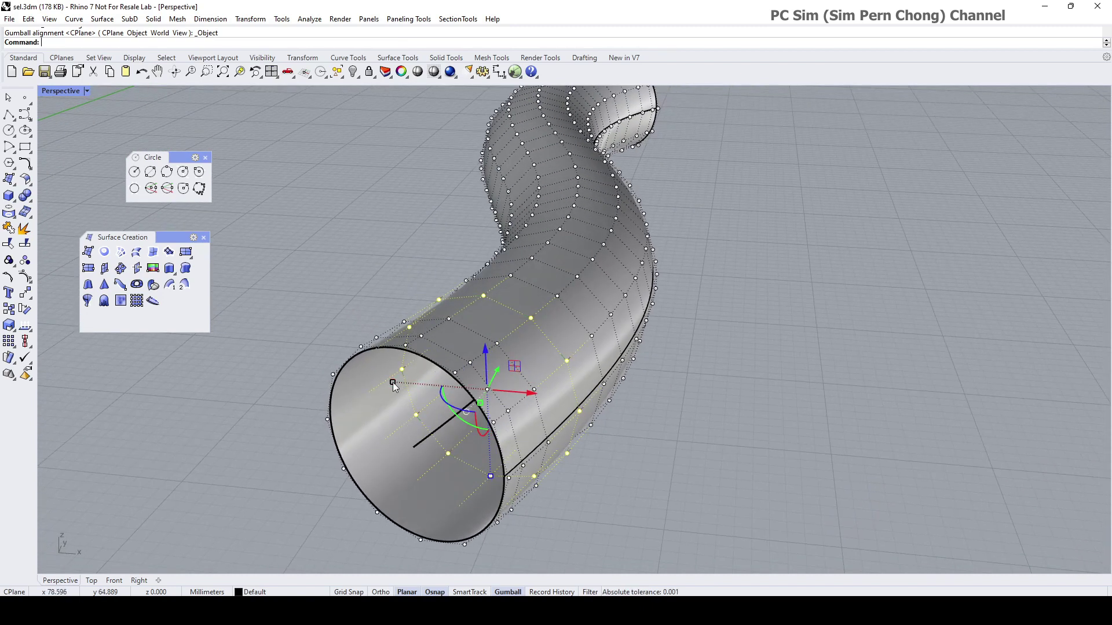
drag(394, 384, 327, 371)
key(ctrl+z)
right_drag(543, 390, 465, 386)
right_drag(500, 348, 590, 338)
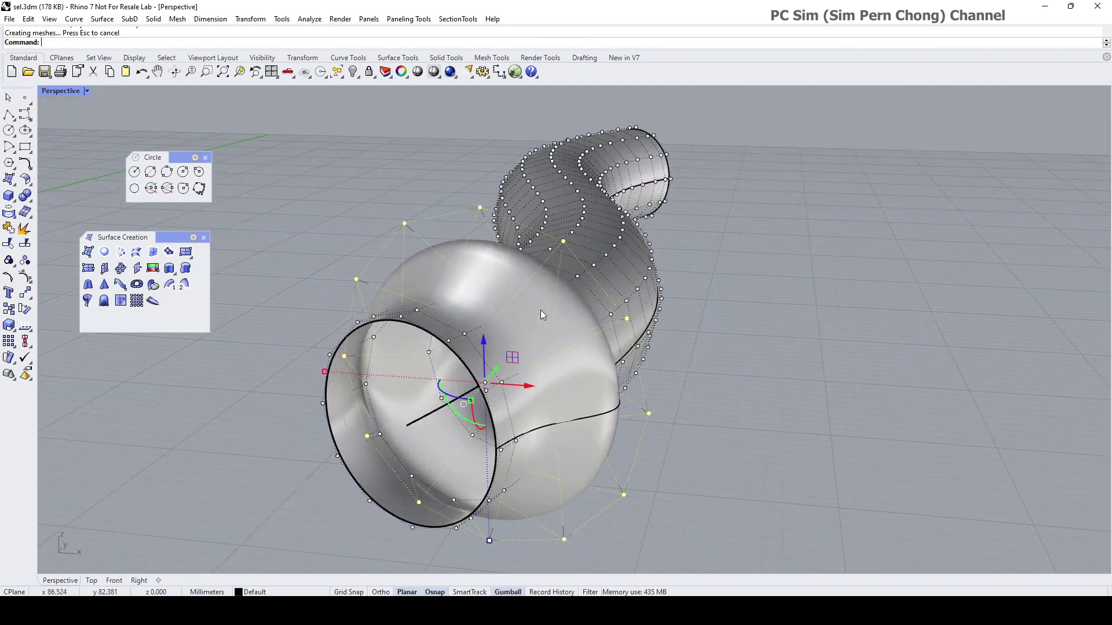
right_drag(516, 296, 570, 243)
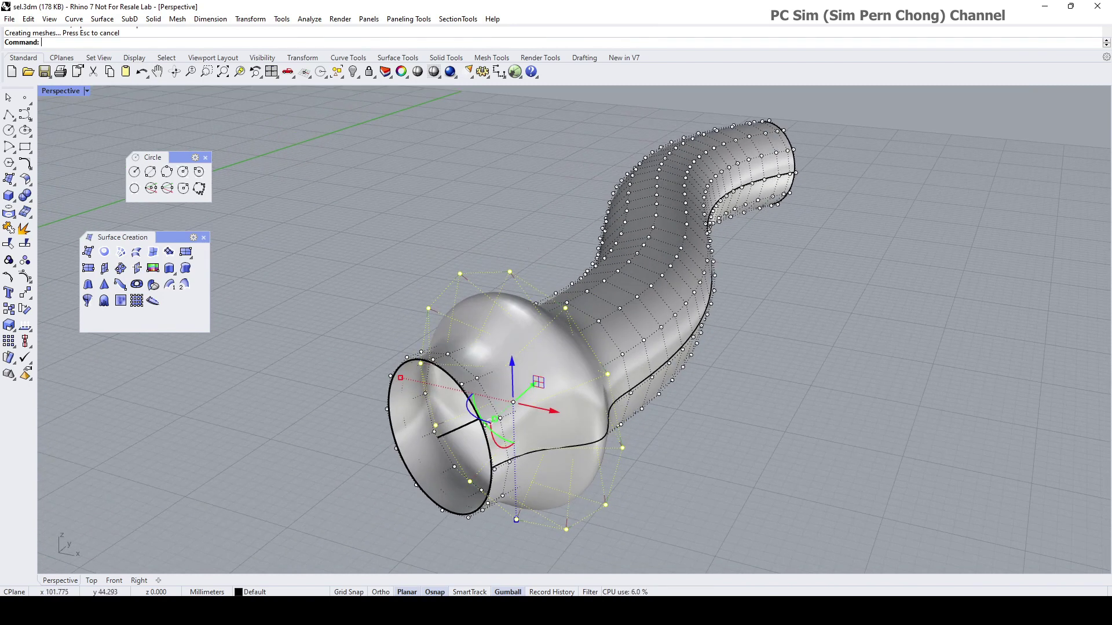
right_click(511, 592)
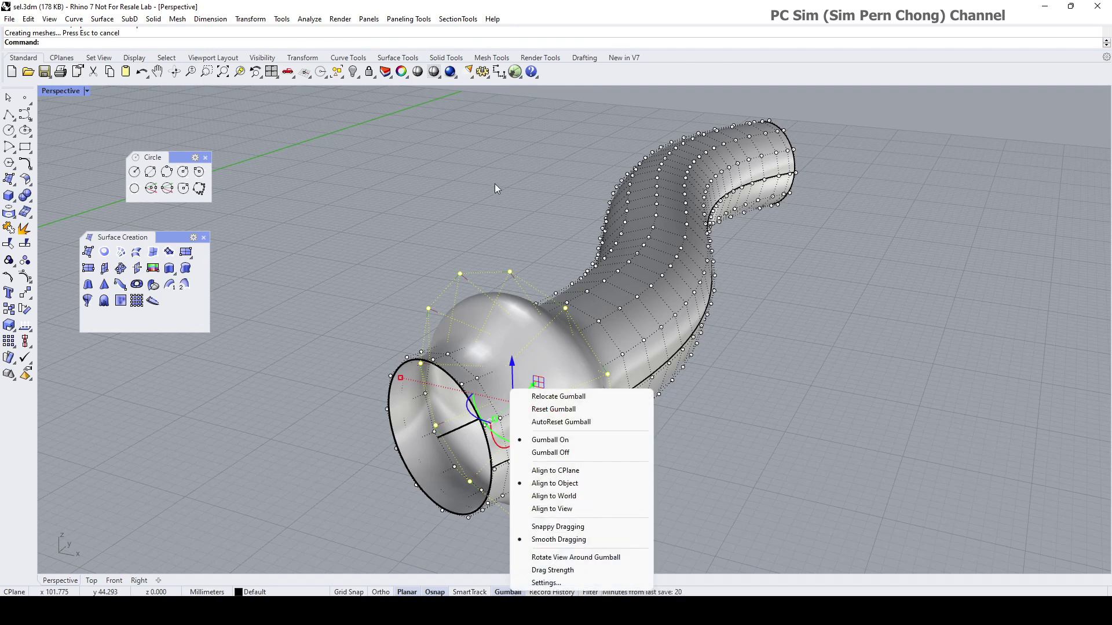
click(496, 239)
right_drag(517, 255, 452, 276)
click(506, 273)
click(544, 321)
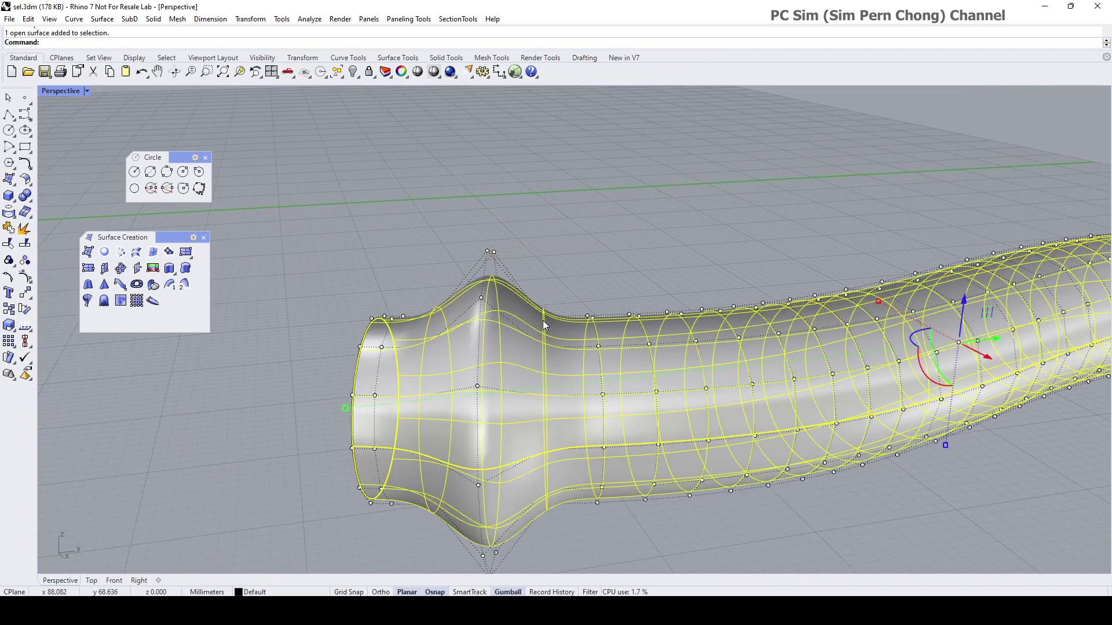
scroll(542, 327, up, 3)
key(Escape)
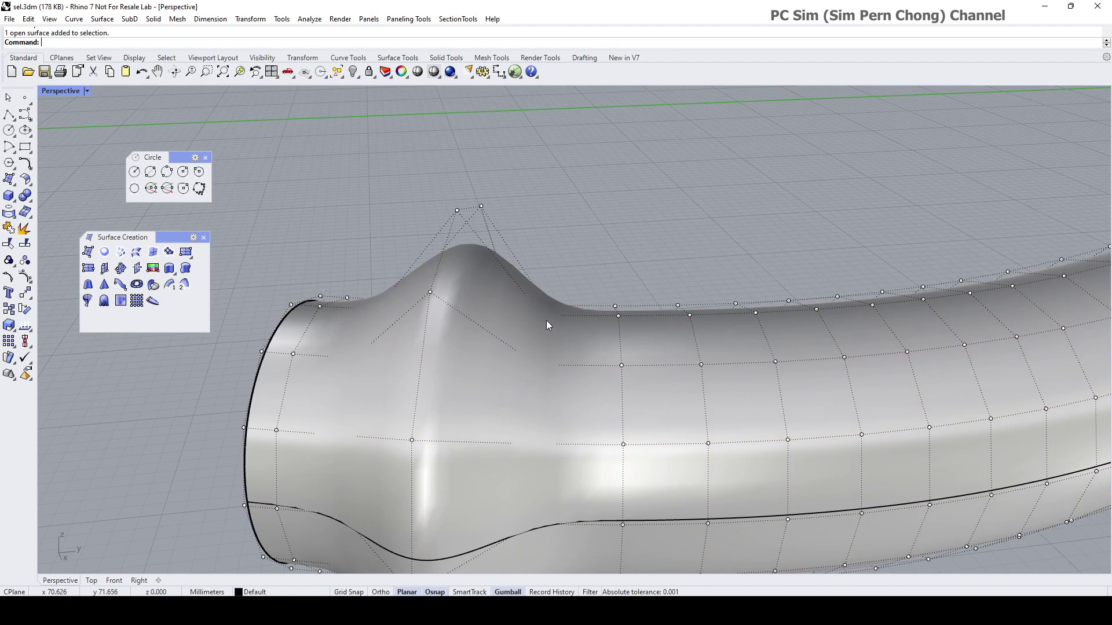
Switch the viewport to Wireframe display and select a single surface control point just behind the bulge.
click(51, 90)
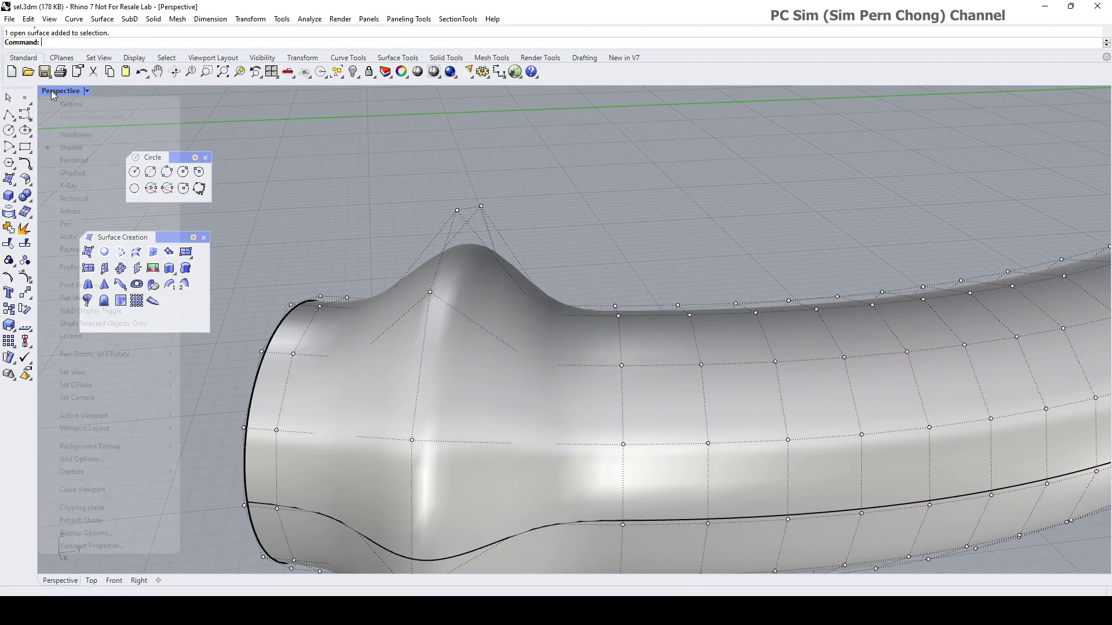
click(75, 135)
right_drag(575, 351, 605, 285)
click(541, 319)
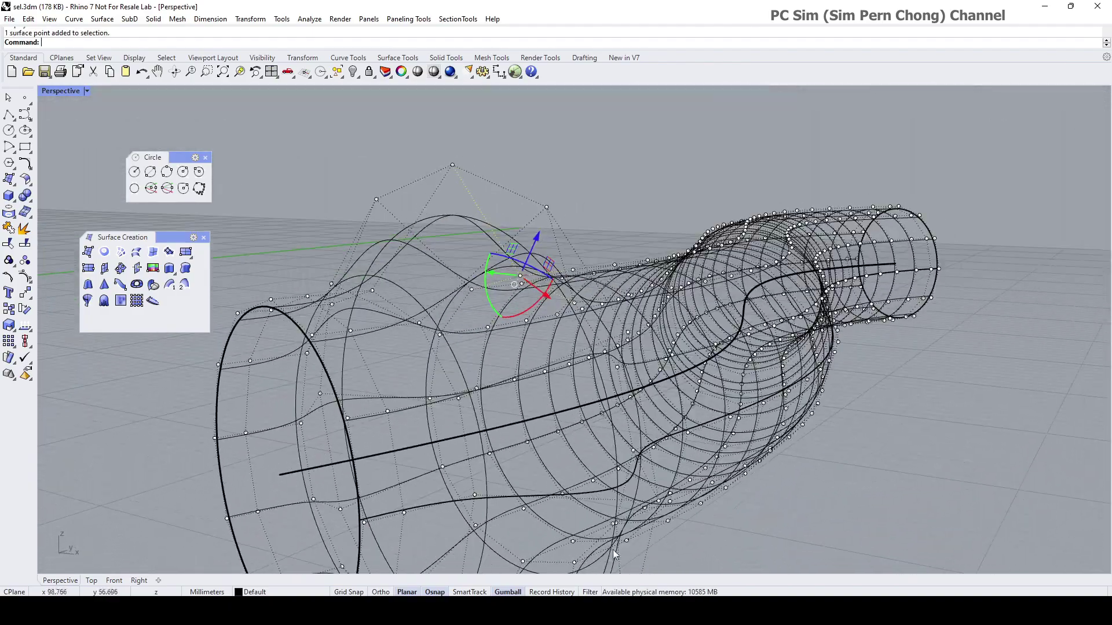
Examine from several angles how the object-aligned Gumball axes follow the surface at the selected control point.
right_click(516, 592)
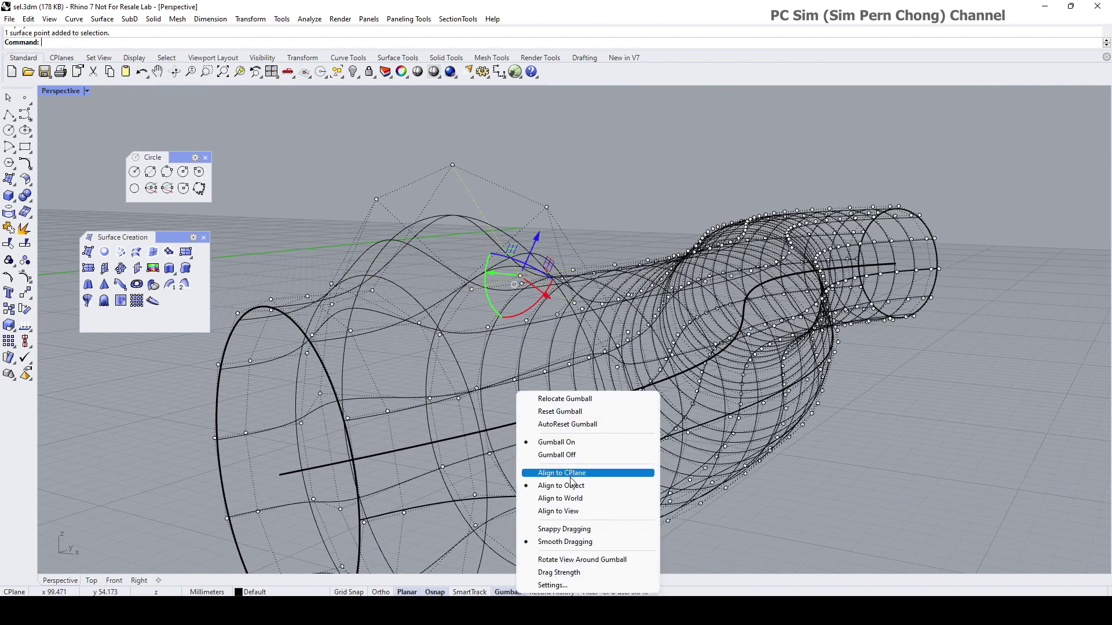
right_drag(636, 193, 481, 262)
right_drag(559, 312, 531, 275)
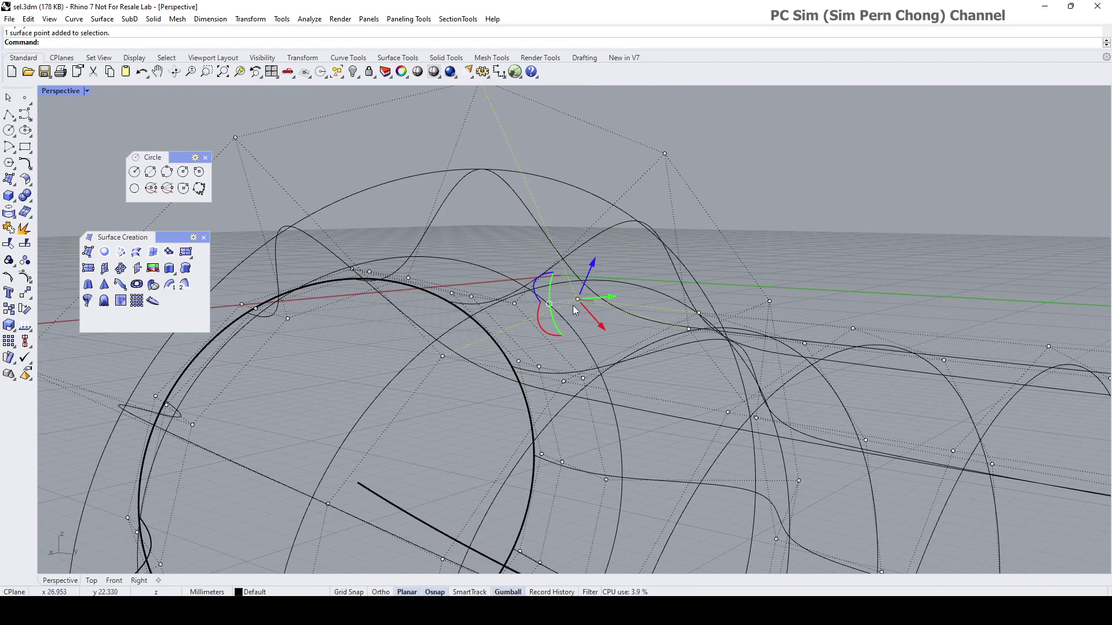
mouse_move(589, 318)
right_down()
mouse_move(640, 337)
mouse_move(598, 320)
right_up()
right_drag(515, 285, 471, 314)
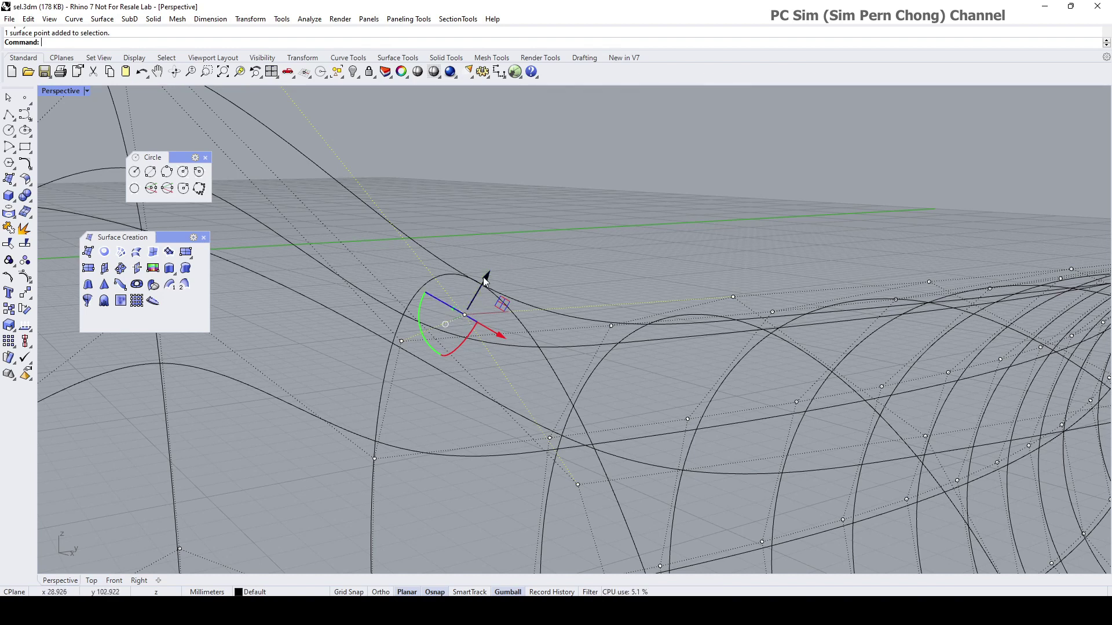
right_drag(476, 304, 464, 310)
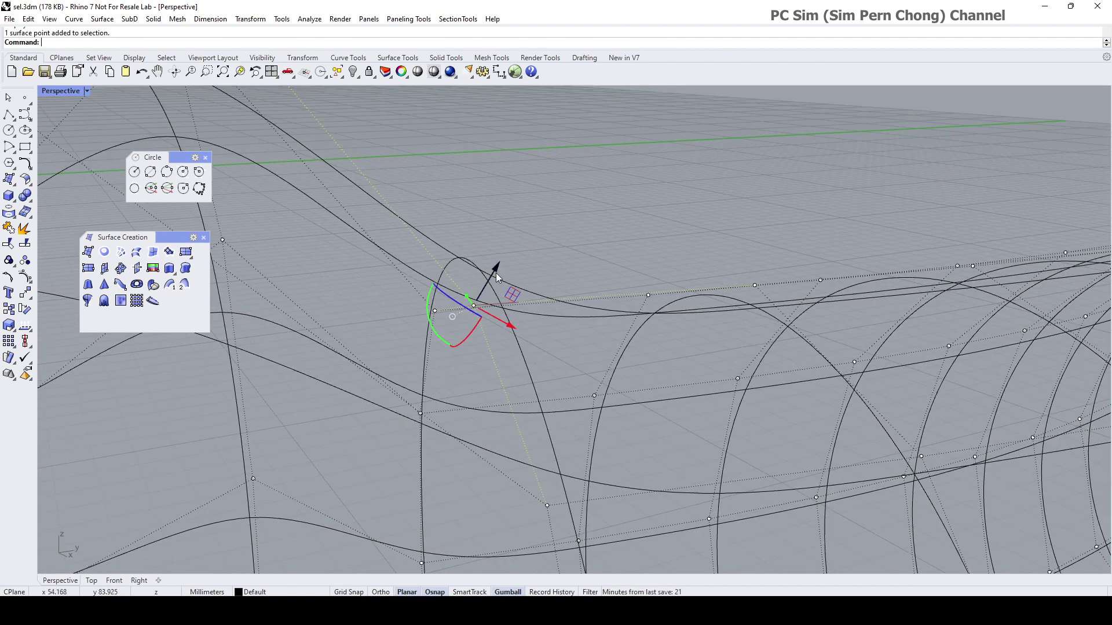
right_drag(496, 273, 499, 290)
Align the Gumball to the construction plane and compare its axis directions with the surface at the selected control point.
right_click(523, 593)
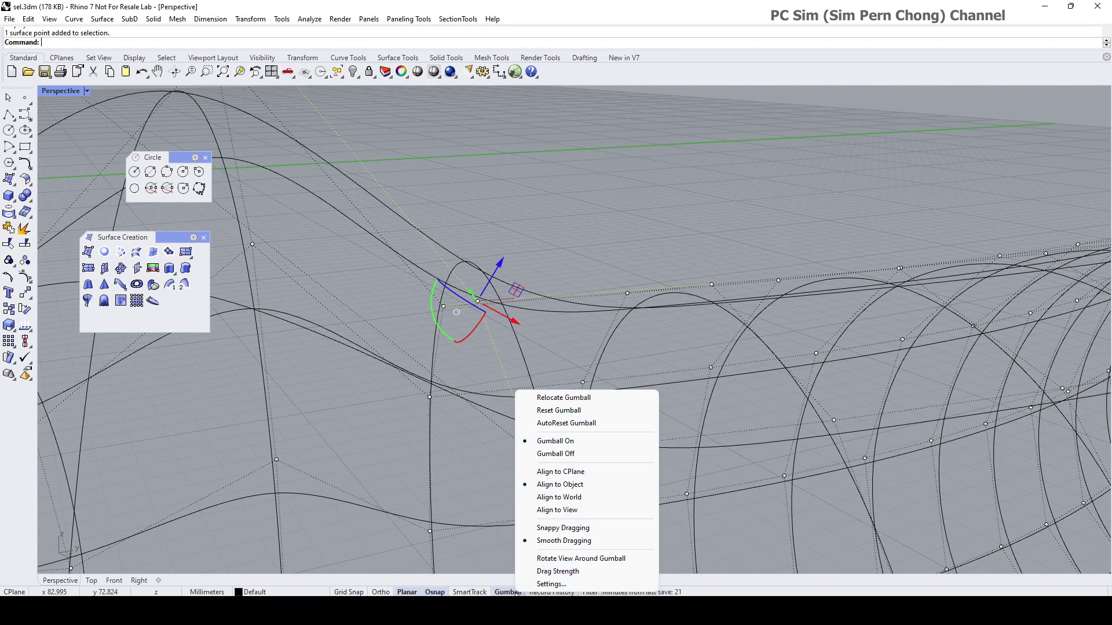
click(563, 472)
mouse_move(539, 433)
right_down()
mouse_move(516, 409)
mouse_move(527, 423)
mouse_move(518, 428)
right_up()
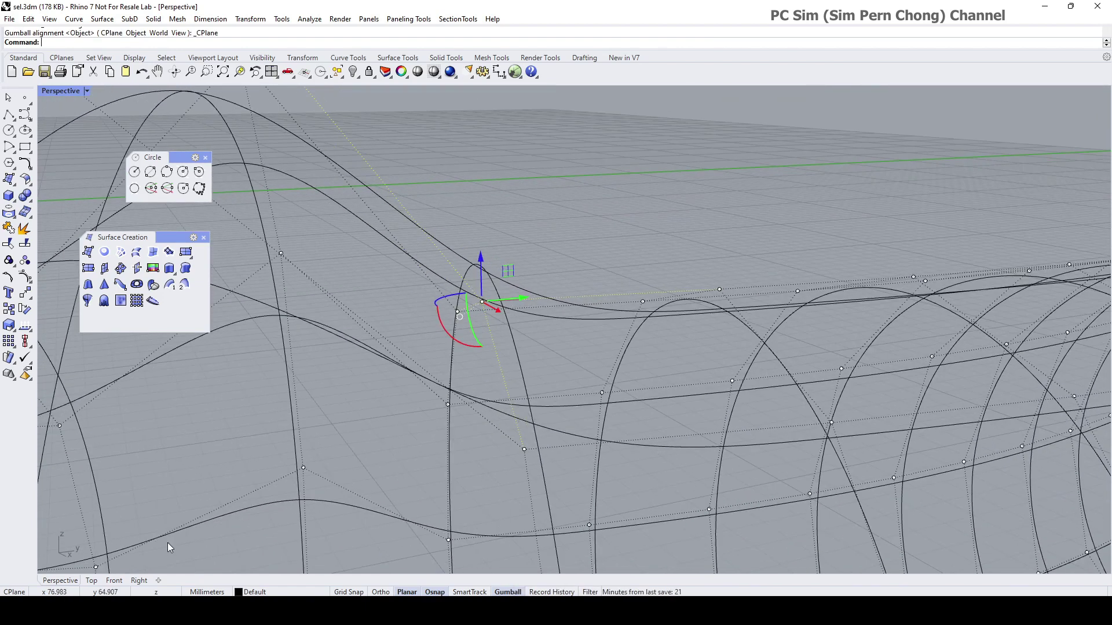
right_drag(463, 262, 485, 279)
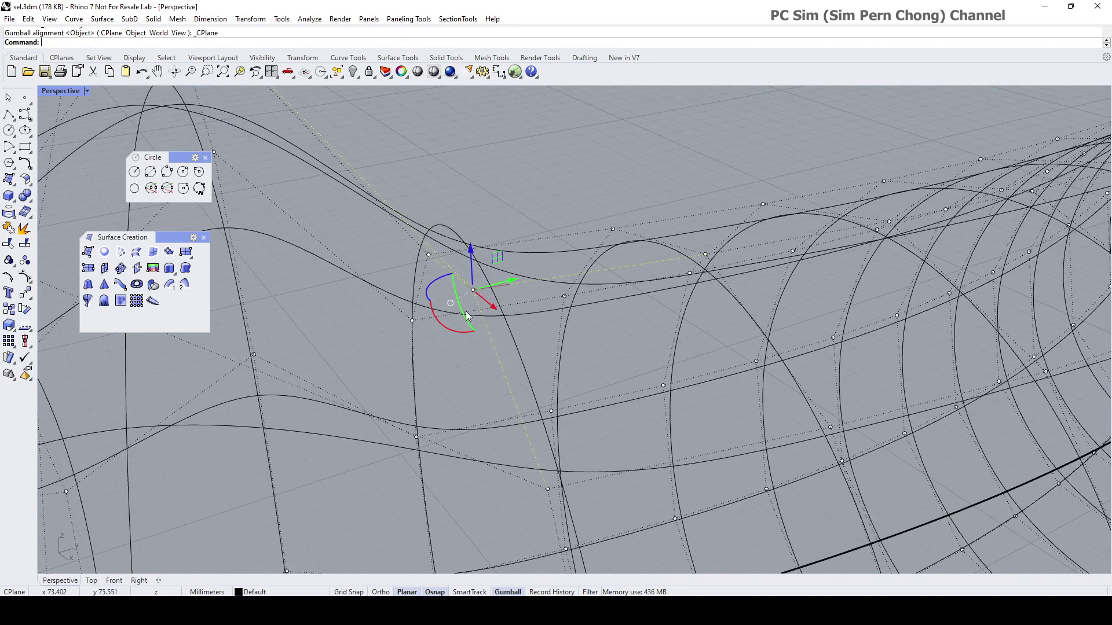
right_drag(475, 399, 502, 283)
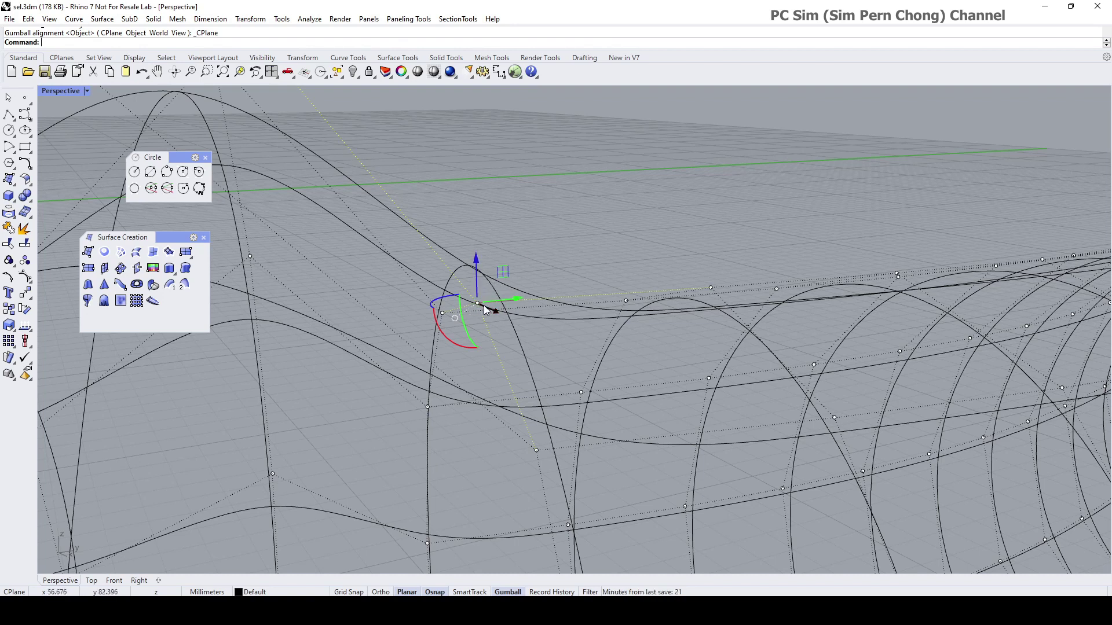
Align the Gumball to the object again and return the viewport to Shaded display.
right_click(499, 593)
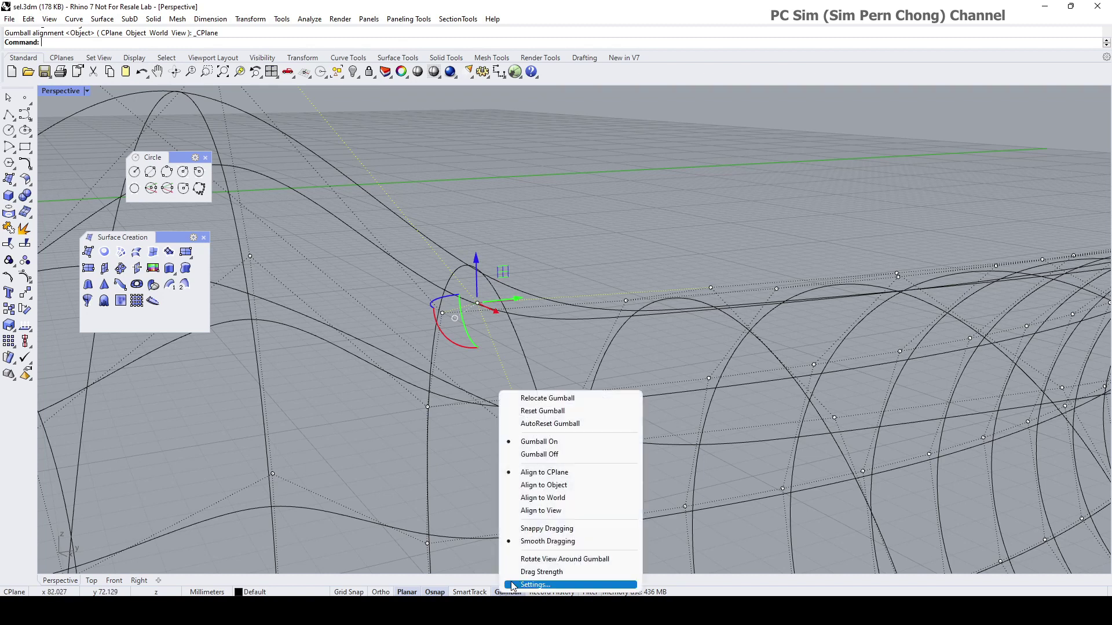
click(534, 487)
right_drag(543, 381, 326, 231)
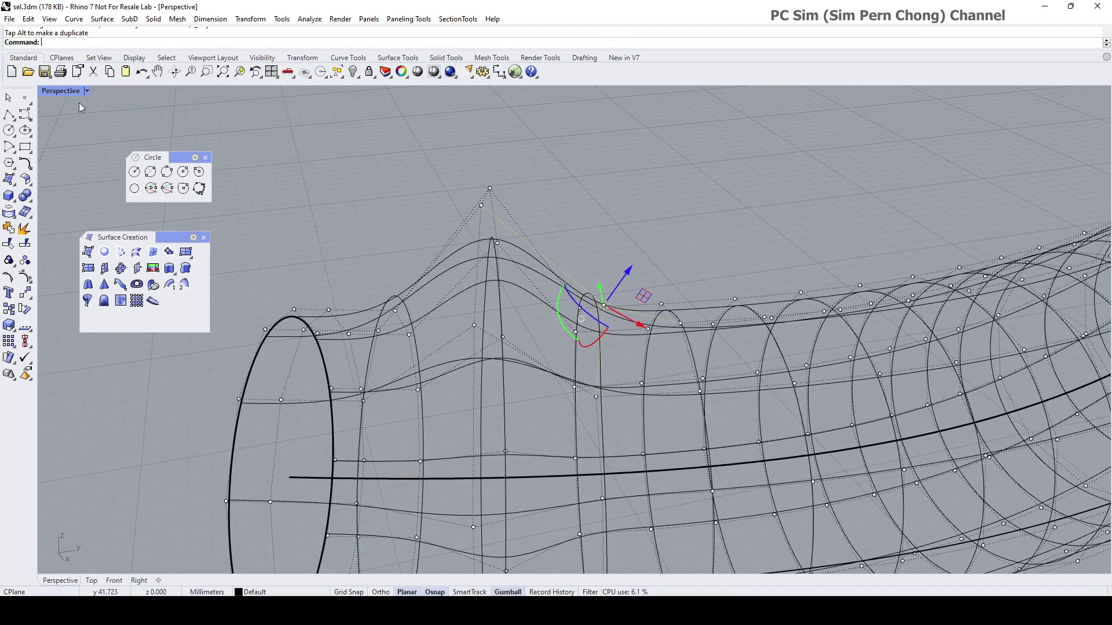
click(60, 91)
click(64, 149)
Move two individual control points behind the bulge slightly outward along the surface normal, then clear the selection.
right_drag(562, 355, 626, 294)
drag(629, 268, 631, 262)
right_drag(631, 262, 691, 300)
click(680, 321)
drag(692, 300, 701, 271)
right_drag(582, 277, 653, 328)
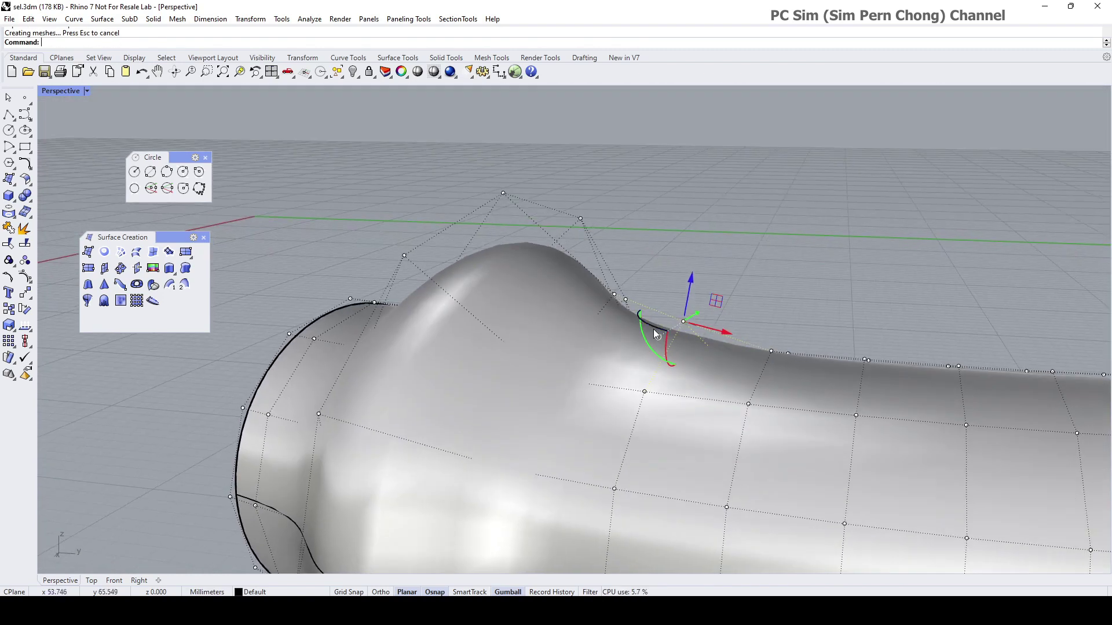
right_drag(731, 352, 799, 365)
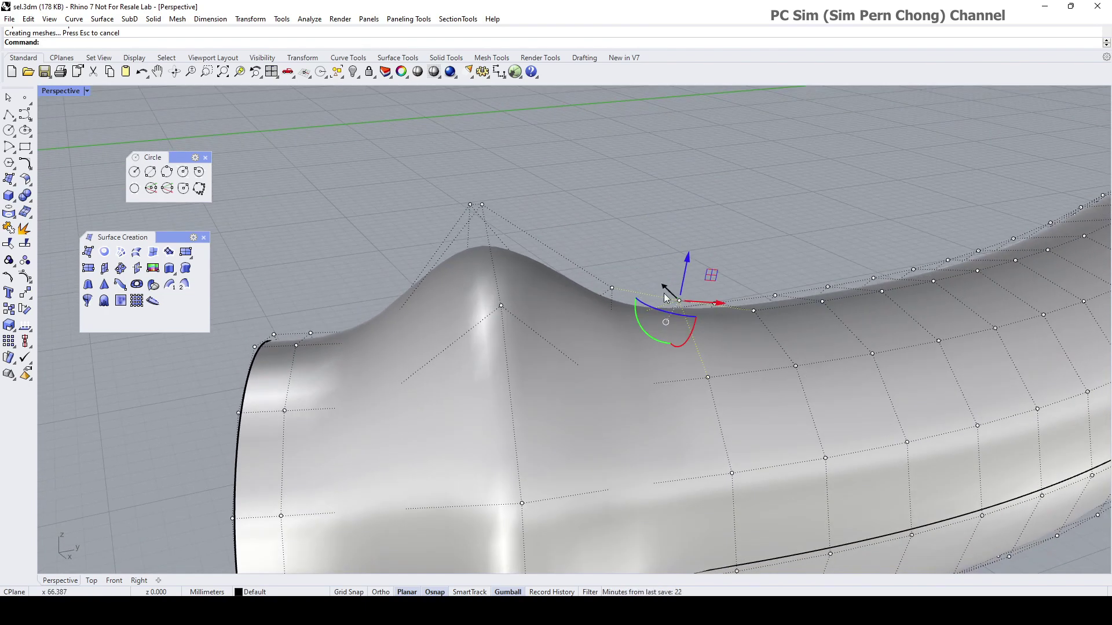
scroll(687, 301, down, 5)
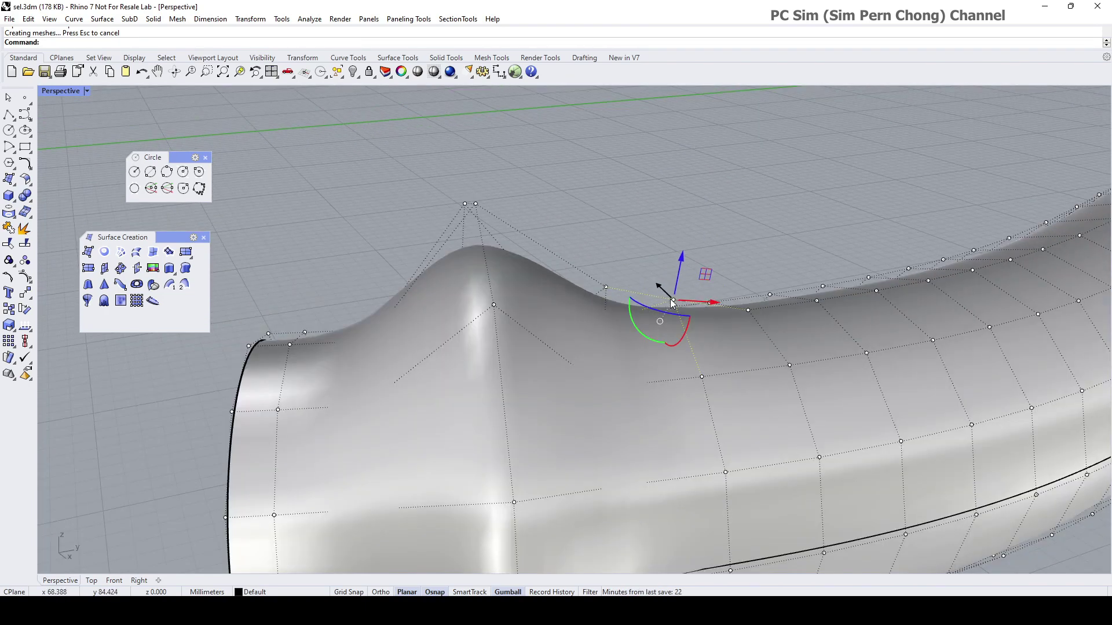
right_drag(665, 305, 564, 368)
key(Escape)
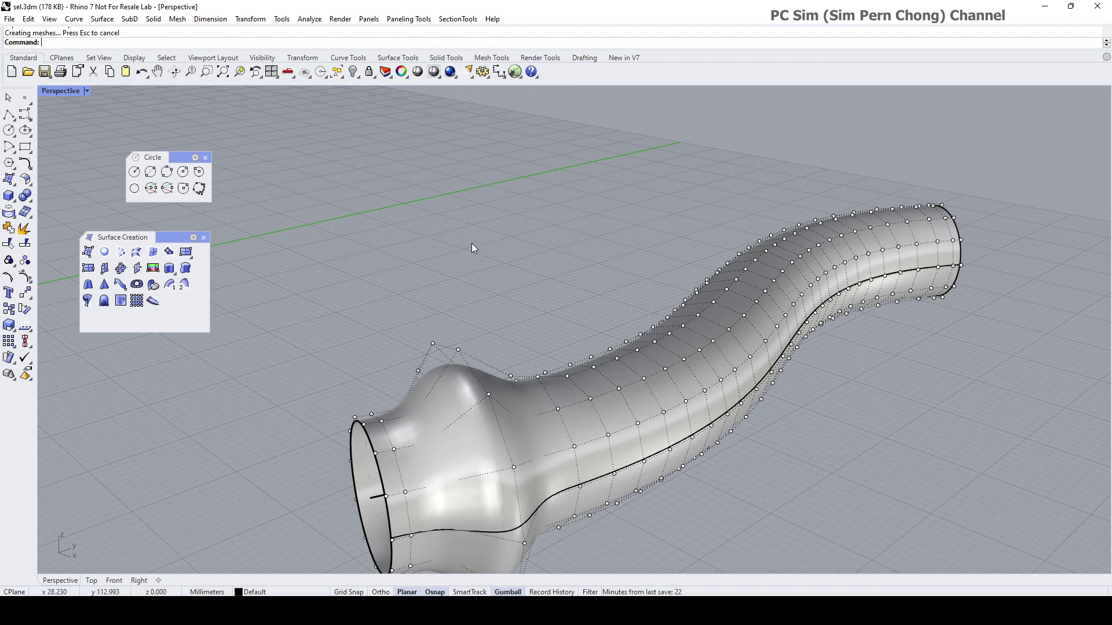
Display the Select and Select Points tool sets as floating palettes above the tube, one below the other.
click(340, 74)
drag(345, 86, 349, 117)
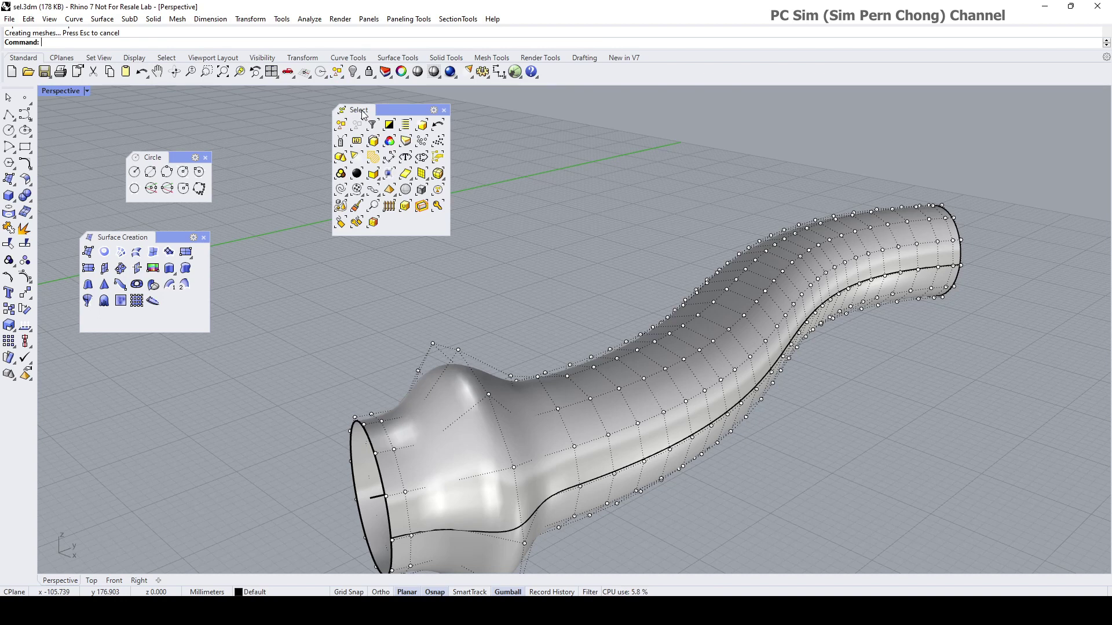
click(358, 190)
drag(363, 207, 320, 272)
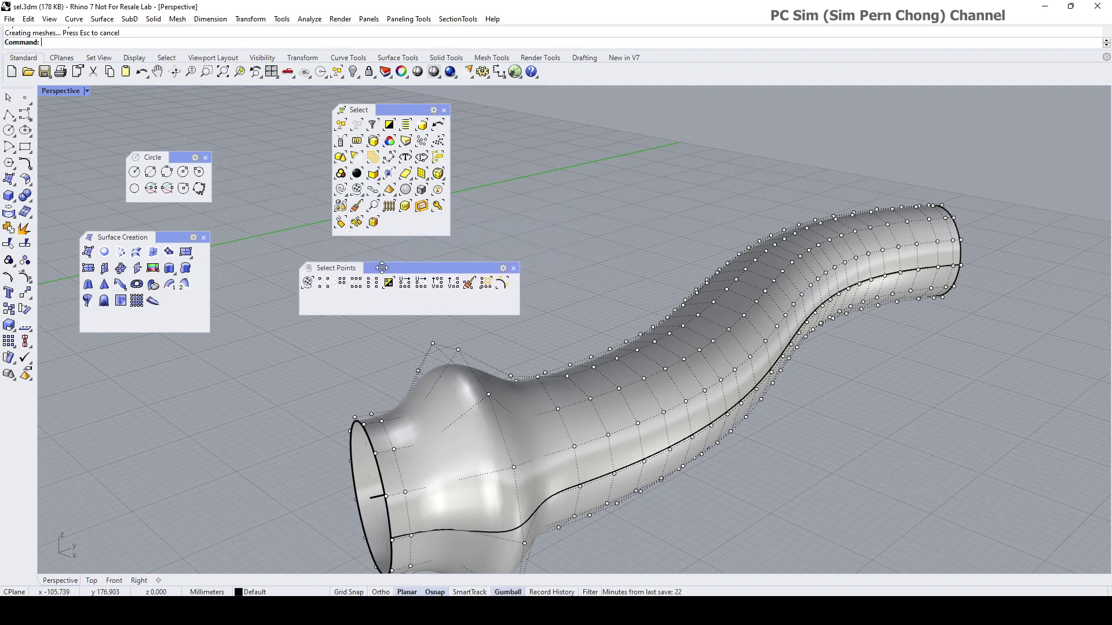
drag(387, 270, 369, 266)
right_drag(409, 327, 395, 301)
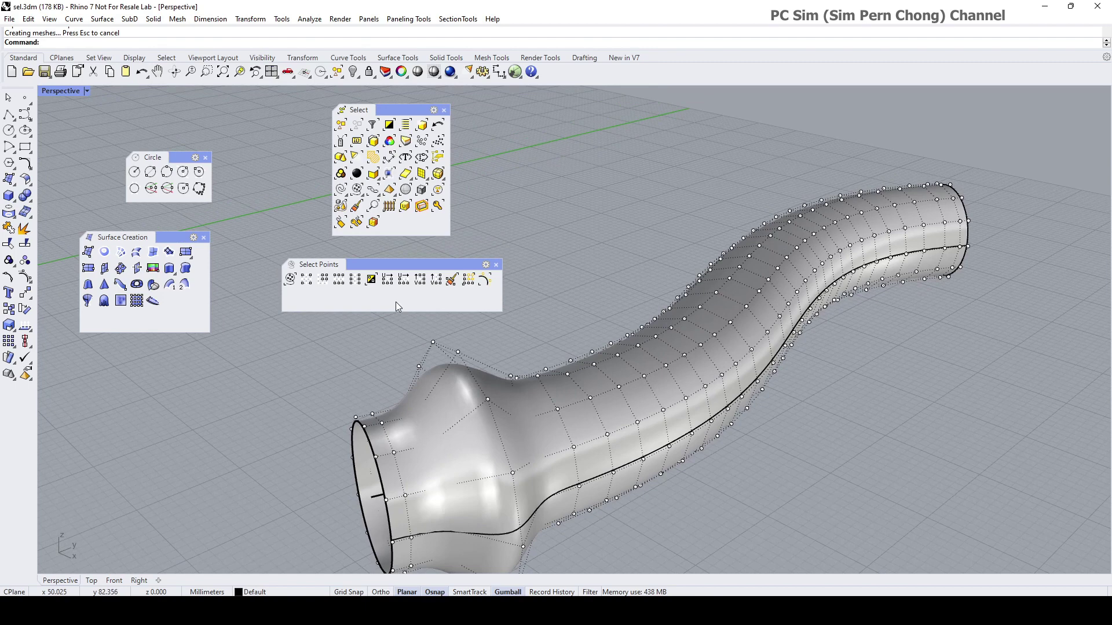
right_drag(530, 336, 376, 284)
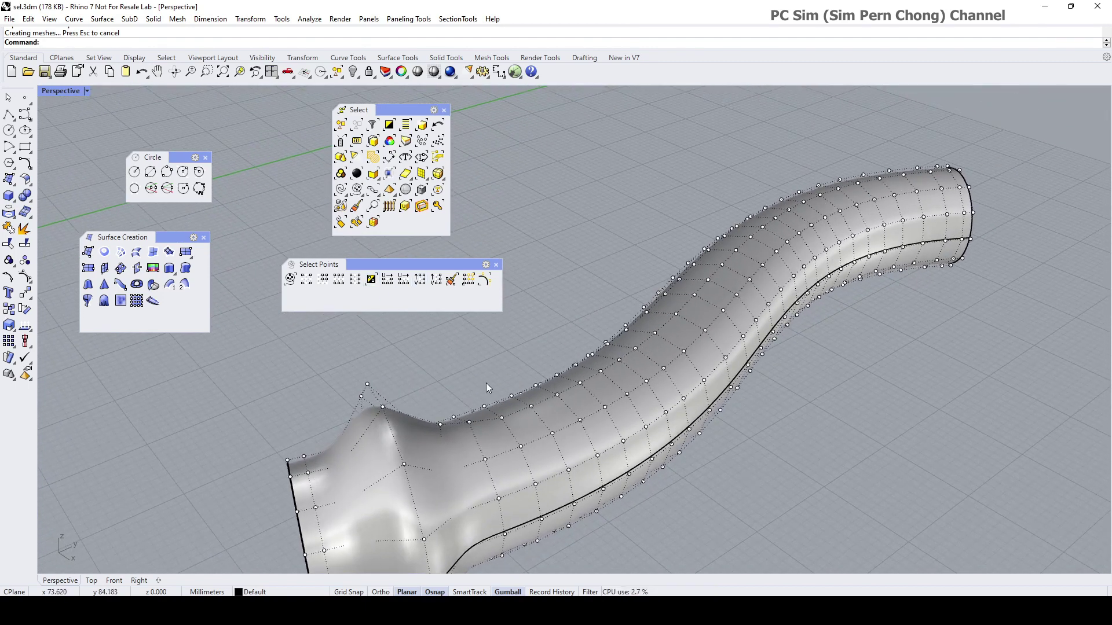
right_drag(485, 384, 439, 261)
drag(438, 261, 448, 248)
mouse_move(472, 325)
right_down()
mouse_move(490, 371)
mouse_move(469, 334)
mouse_move(475, 316)
right_up()
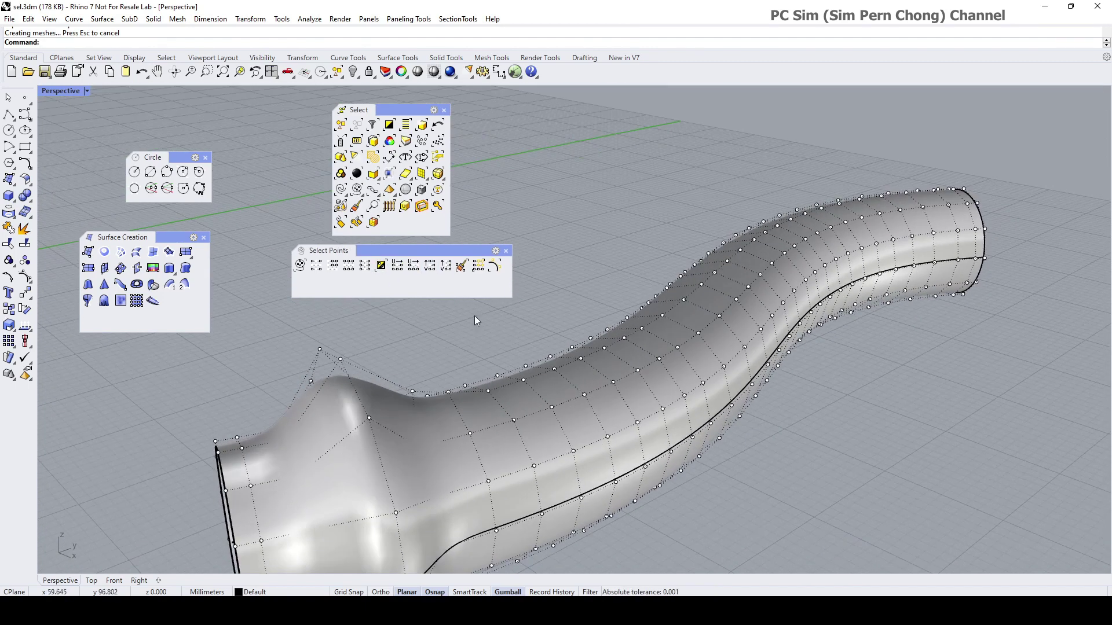
Select a control point just past the bulge and advance the selection point by point in the U direction along the tube.
click(470, 434)
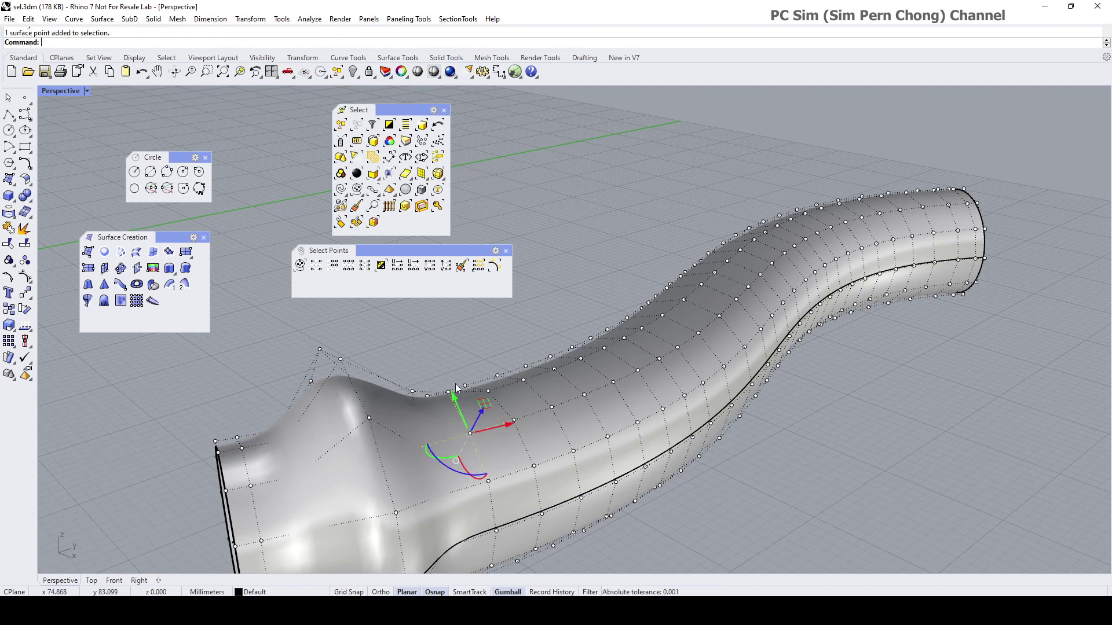
click(399, 270)
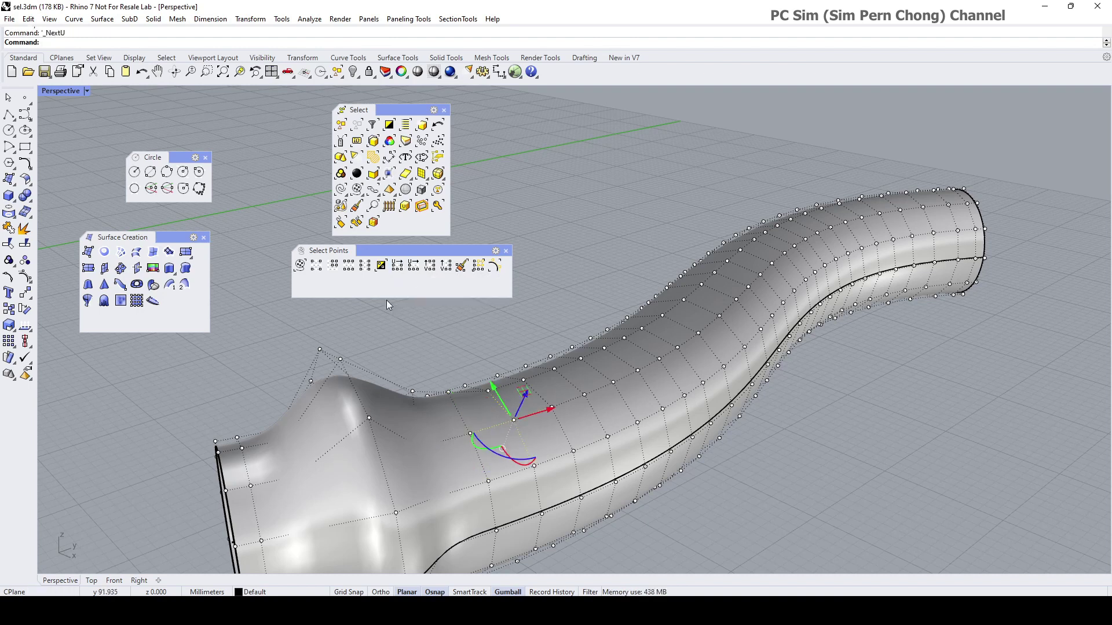
click(397, 267)
click(397, 266)
click(397, 266)
click(397, 266)
click(398, 267)
click(397, 267)
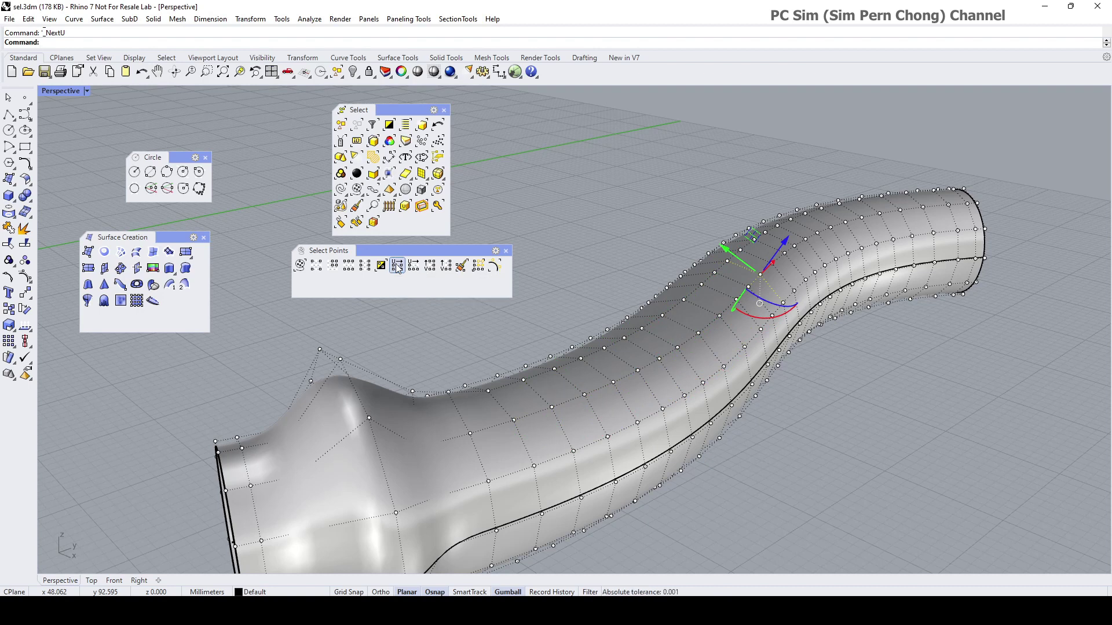
Walk the selection back along the tube in the previous U direction to the starting control point near the bulge.
right_click(397, 266)
right_click(397, 267)
right_click(397, 267)
right_click(397, 266)
right_click(397, 266)
right_click(397, 266)
right_click(397, 266)
right_click(397, 267)
right_click(397, 266)
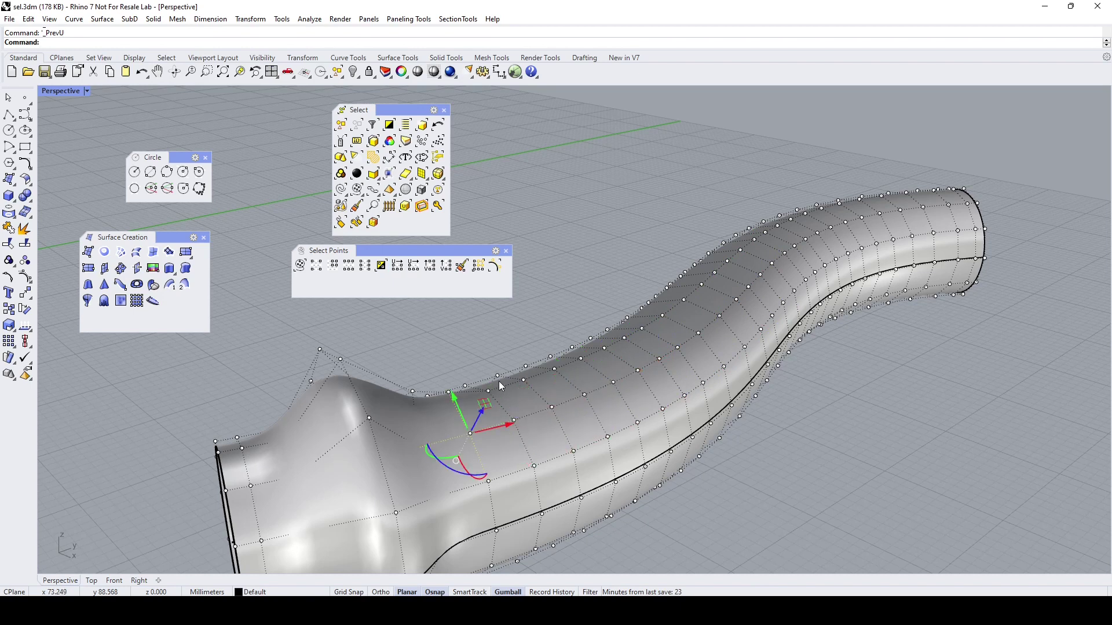
Advance the selected control point repeatedly in the V direction around the tube's cross-section.
right_drag(524, 452, 506, 393)
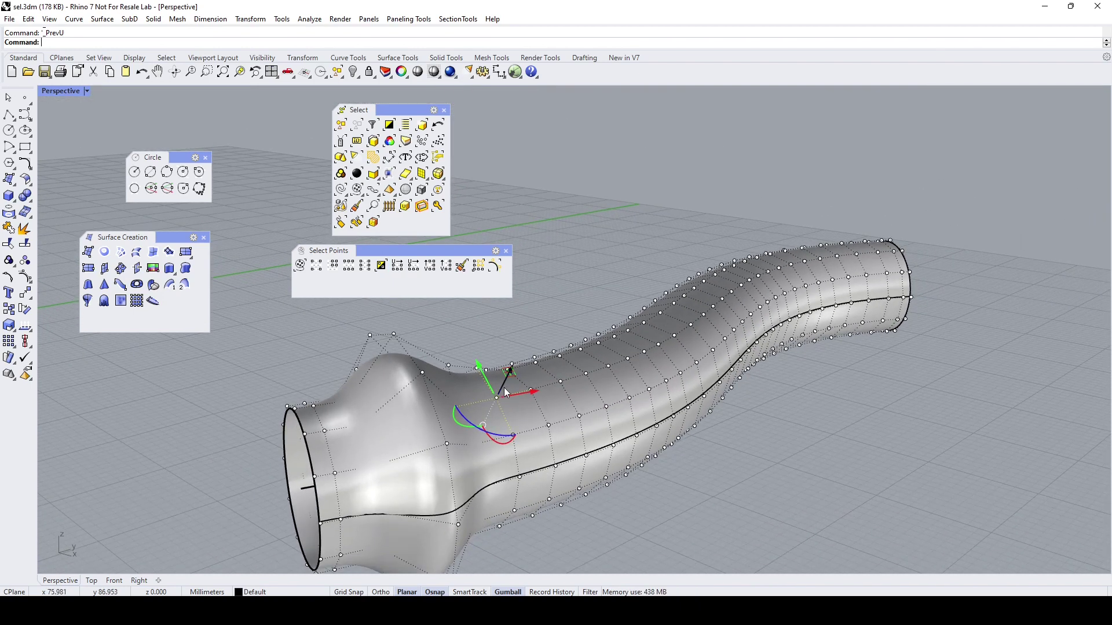
click(432, 271)
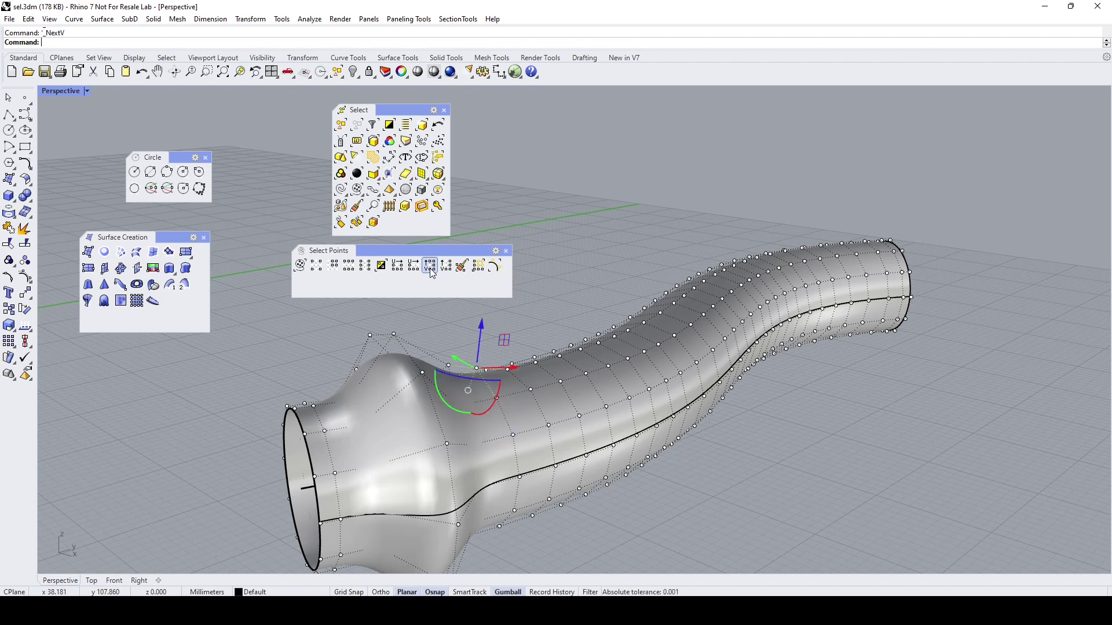
click(432, 271)
click(432, 271)
click(431, 271)
click(432, 271)
click(432, 271)
click(432, 271)
click(432, 271)
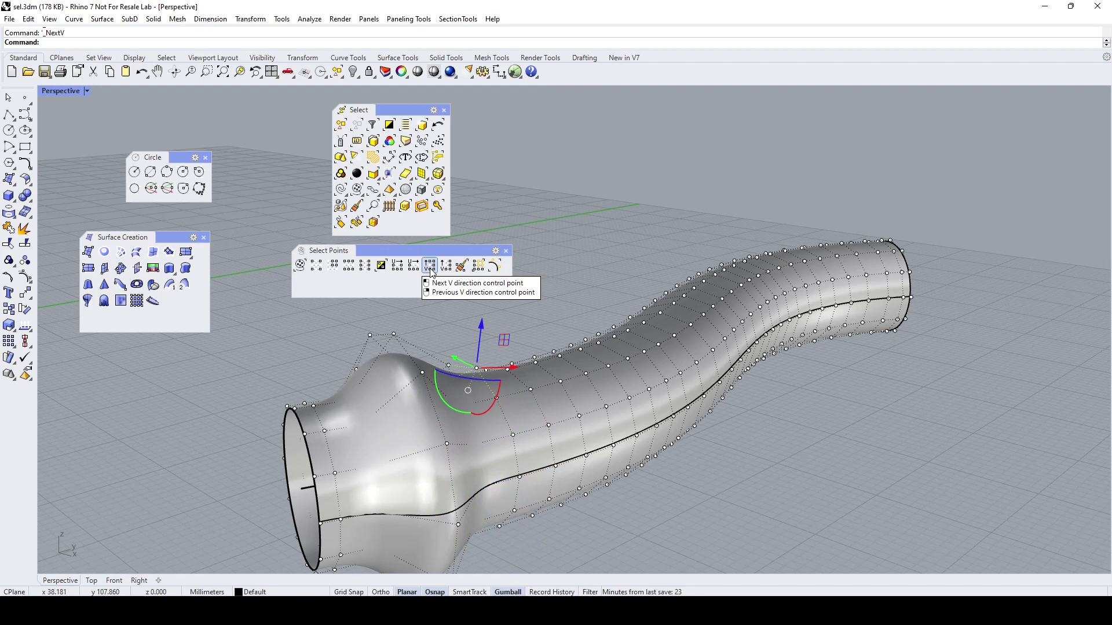
Step the selection back in the previous V direction to the starting control point, then clear the selection.
right_click(432, 271)
right_click(432, 271)
right_click(432, 271)
right_click(432, 271)
right_click(432, 271)
right_click(432, 271)
right_click(431, 271)
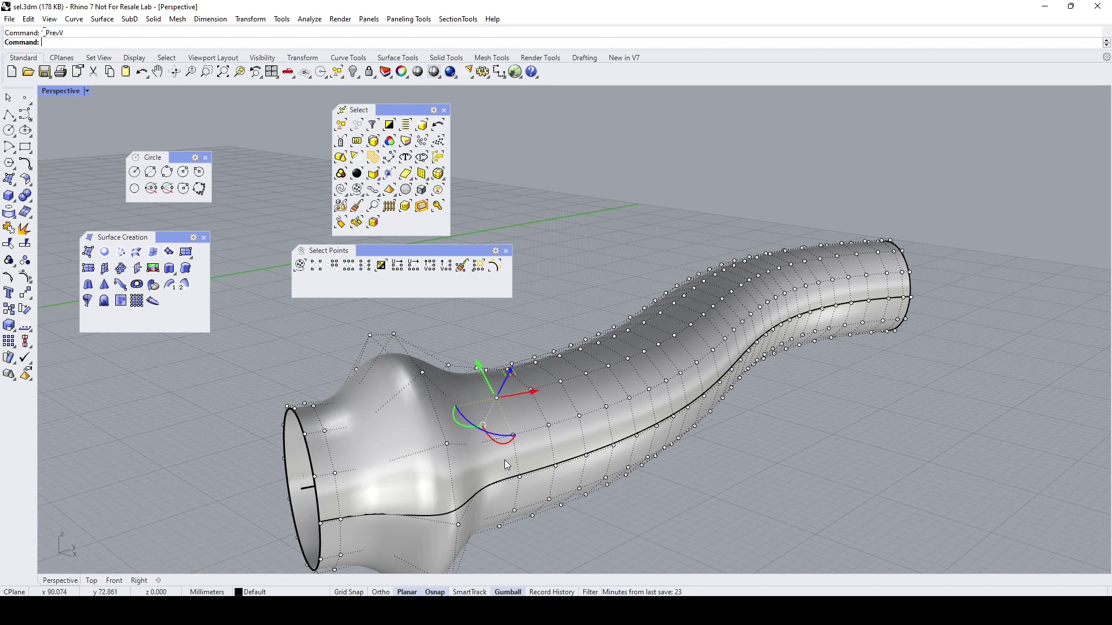
key(Escape)
Select one control point beside the bulge, extend the selection to its full U row with Select U, then deselect.
right_drag(498, 444, 430, 405)
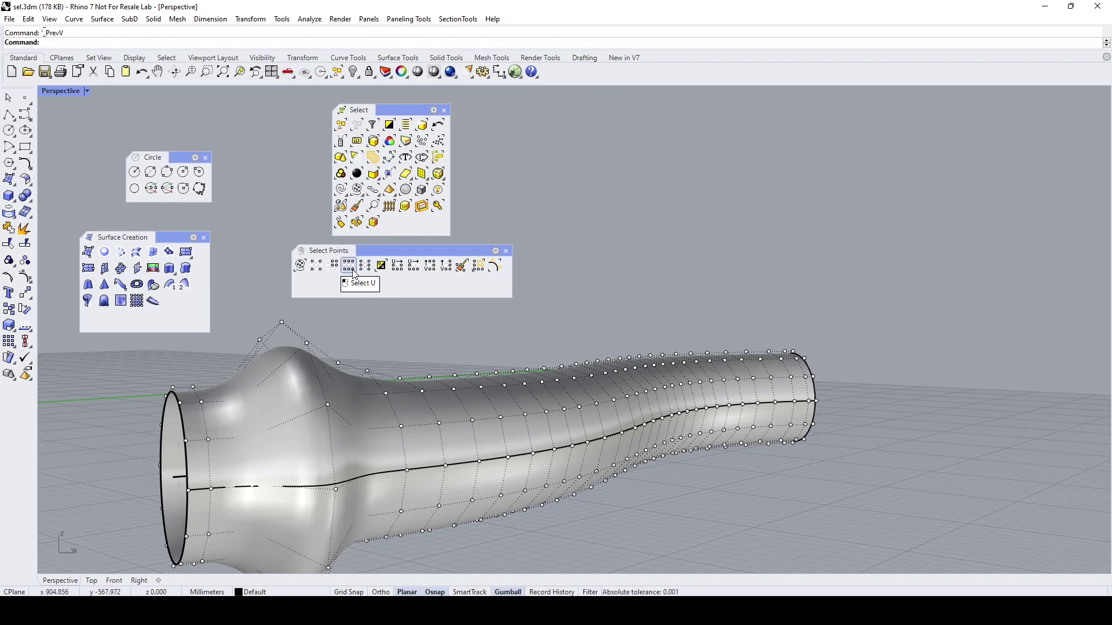
scroll(404, 427, up, 3)
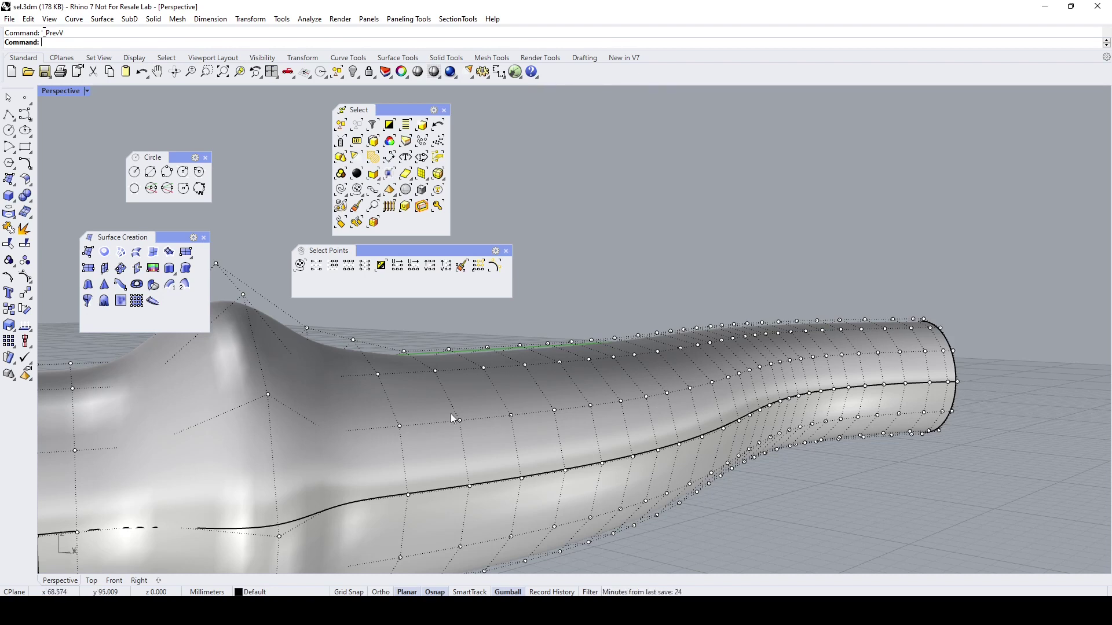
click(400, 427)
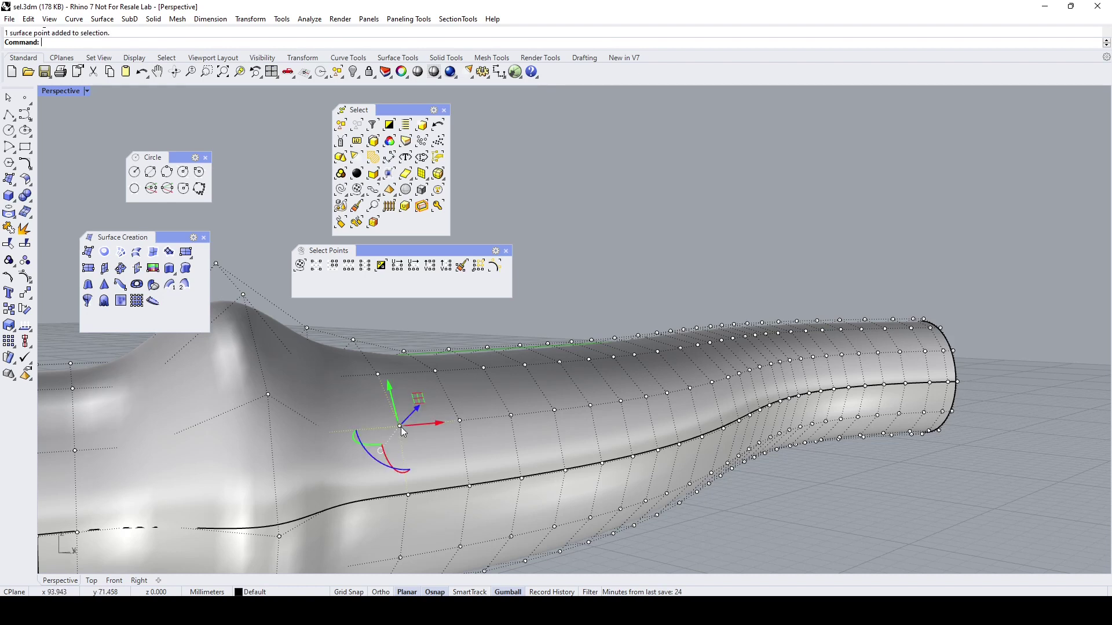
click(353, 270)
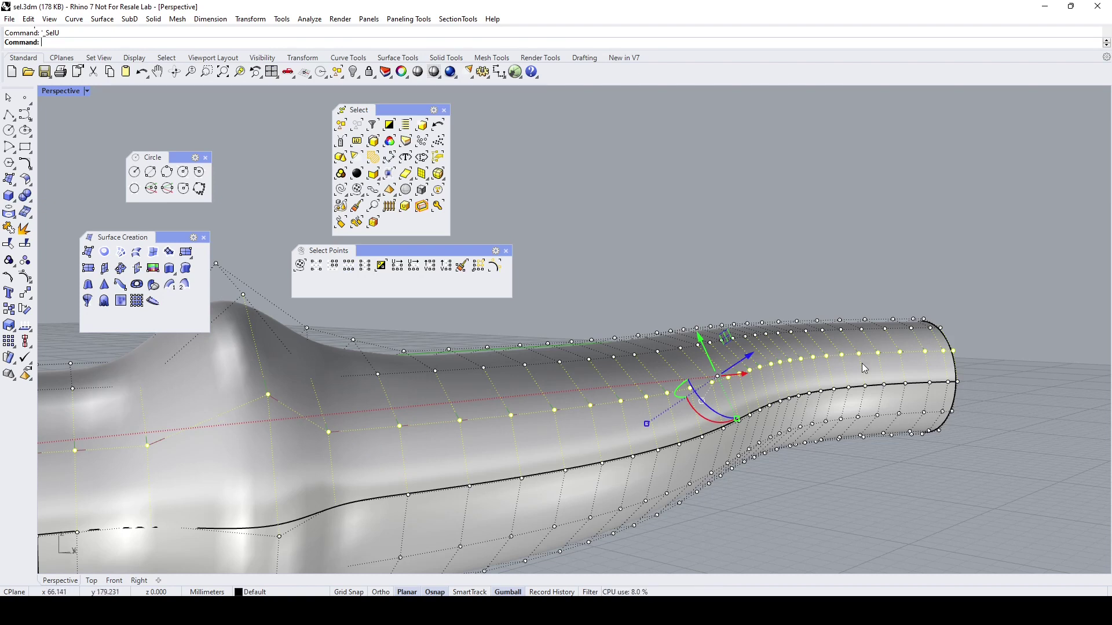
key(Escape)
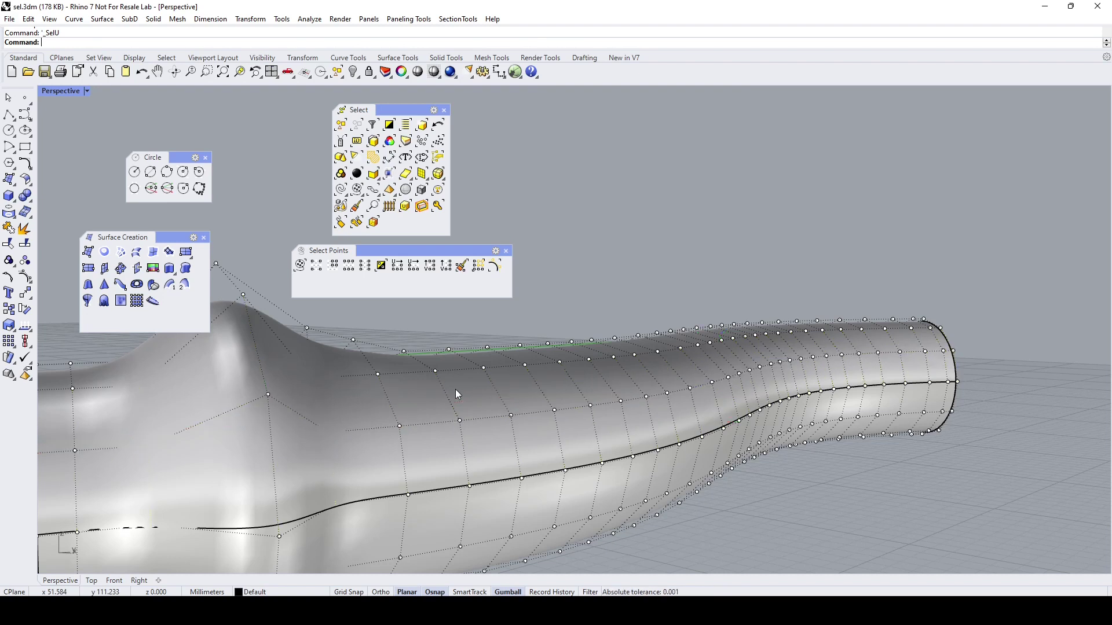
Pick a control point midway along the tube, select its whole ring of points with Select V, then deselect.
click(512, 415)
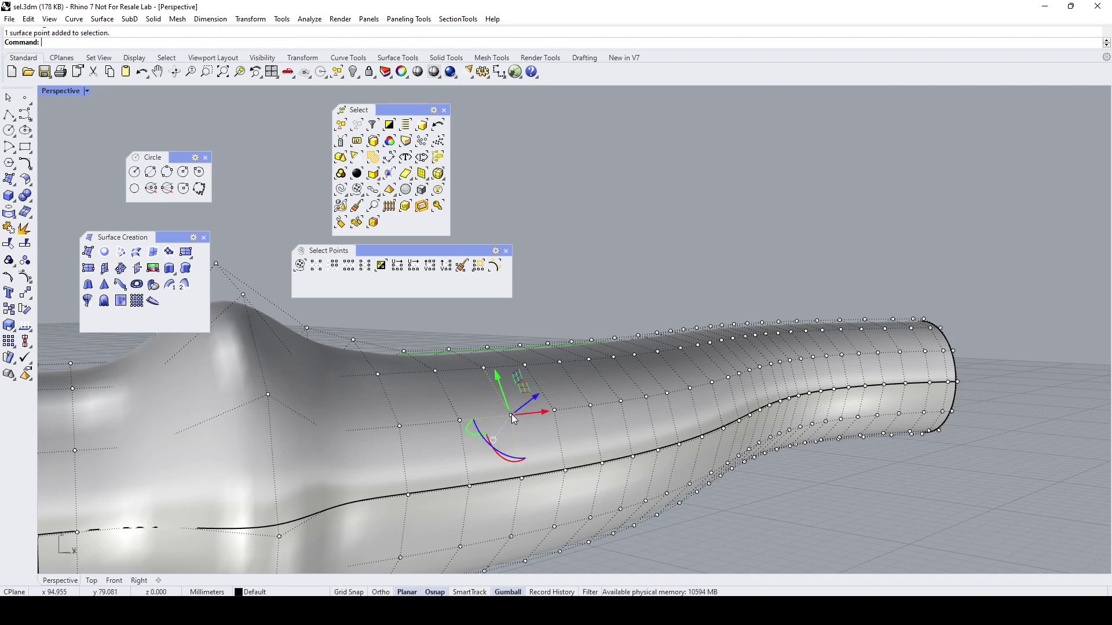
click(364, 265)
right_drag(475, 370, 520, 418)
key(Escape)
Brush-select the control points around the tube's far open end with a brush width of 40, then clear the selection.
right_drag(528, 418, 427, 482)
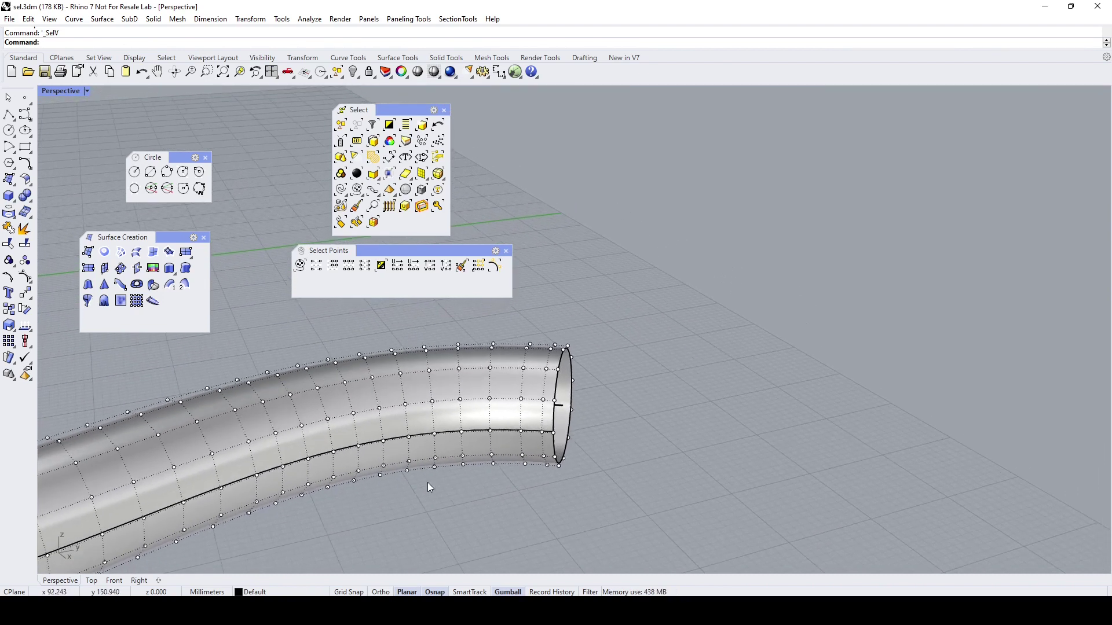
click(462, 270)
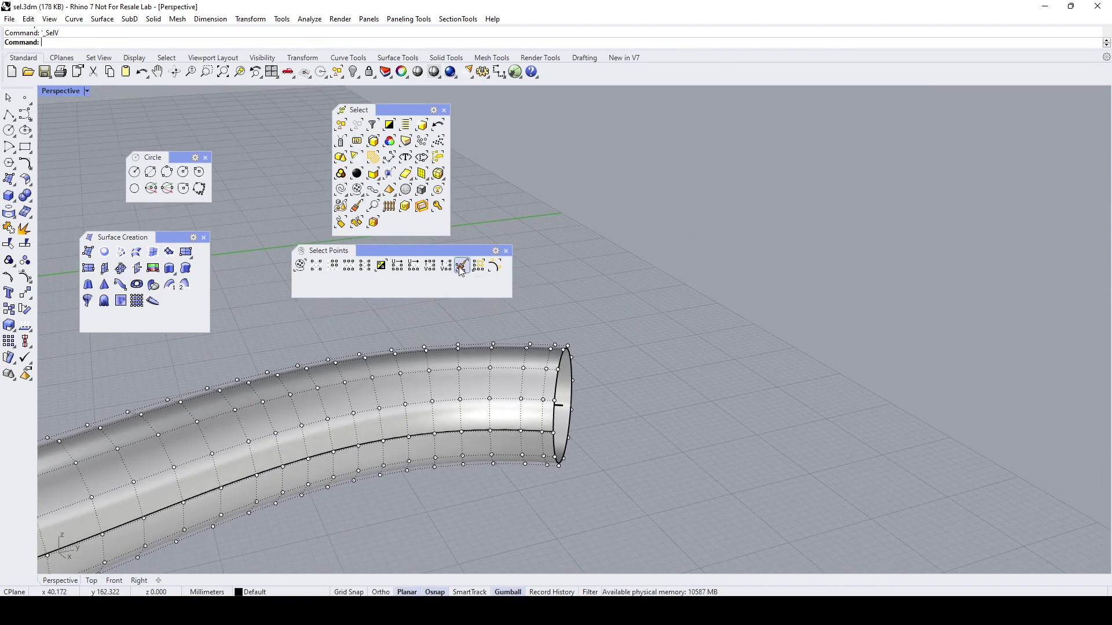
click(461, 267)
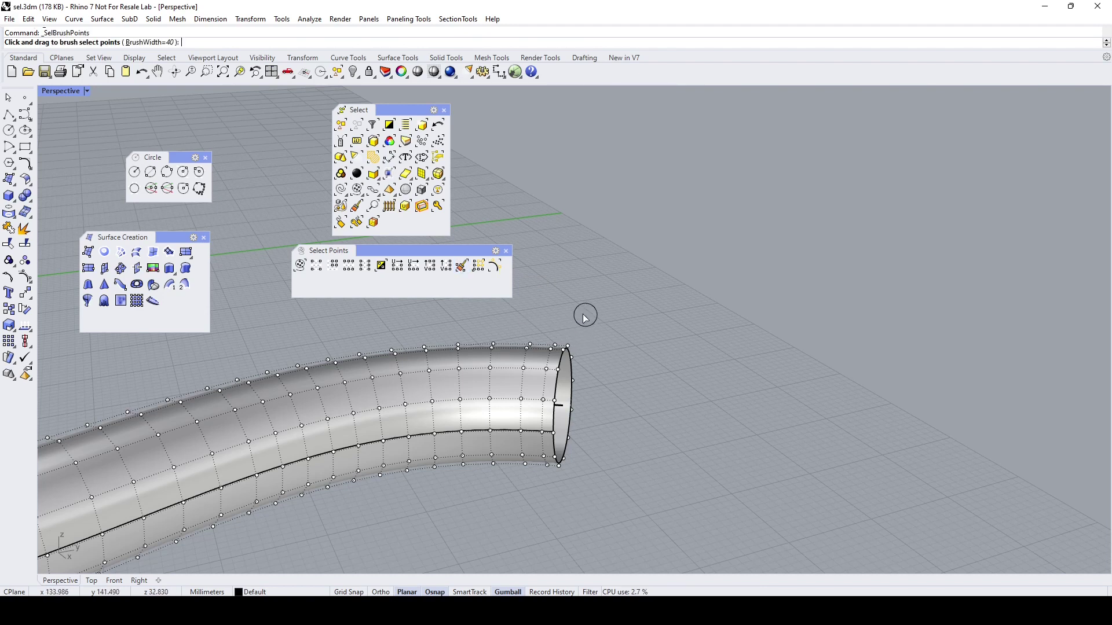
drag(541, 401, 550, 486)
drag(567, 395, 552, 477)
drag(532, 392, 538, 345)
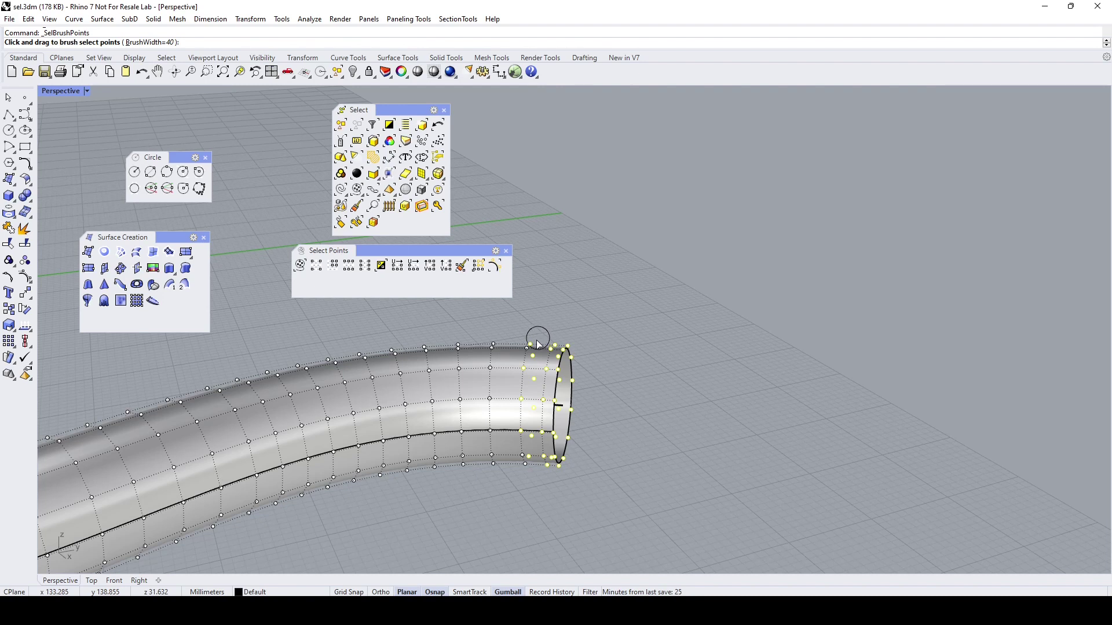
key(Return)
mouse_move(550, 474)
right_down()
mouse_move(598, 470)
mouse_move(437, 428)
mouse_move(438, 340)
mouse_move(750, 381)
right_up()
click(746, 376)
Bring the whole tube into view and move the Select Points palette slightly farther below the Select palette.
scroll(695, 392, down, 5)
shift+right_drag(679, 398, 643, 397)
drag(427, 255, 410, 278)
right_drag(526, 306, 549, 289)
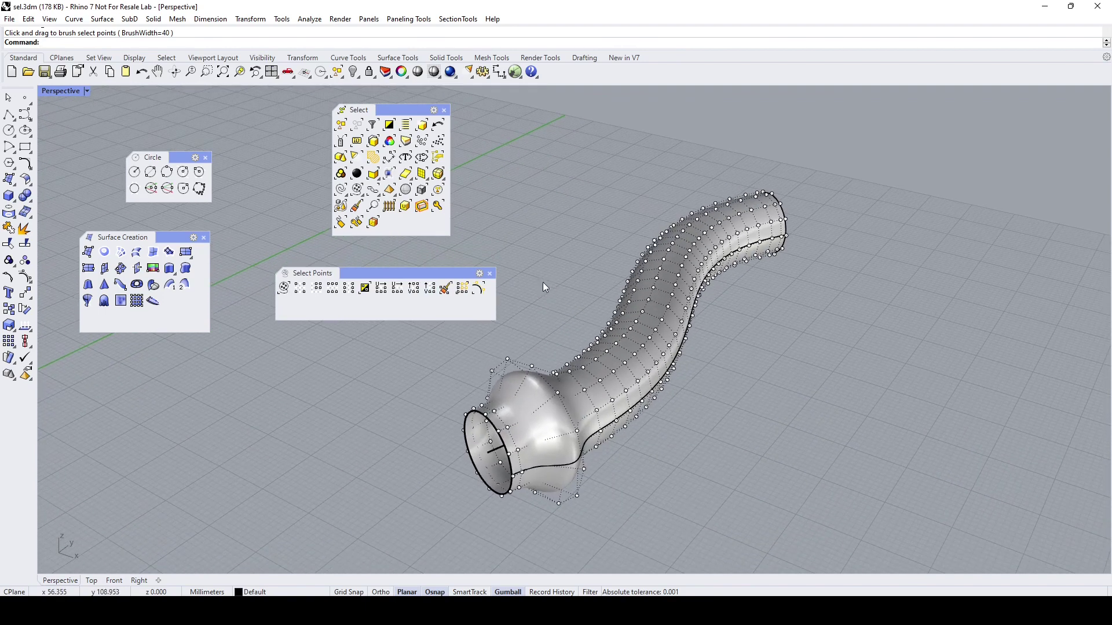